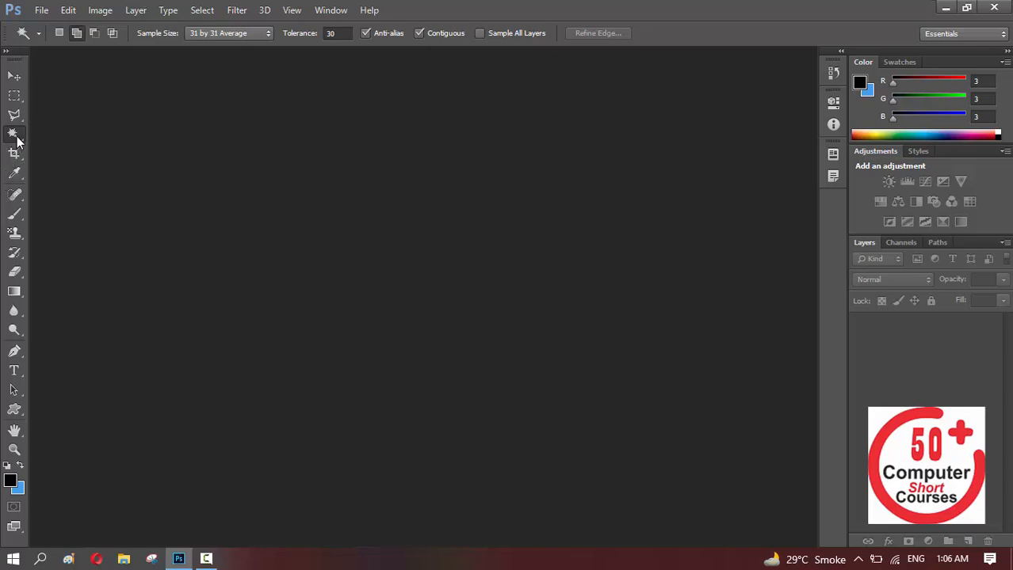
Open pexels-zero-pamungkas-12620248.jpg from the Pics folder and convert its locked Background into a regular layer named Layer 0
right_click(18, 140)
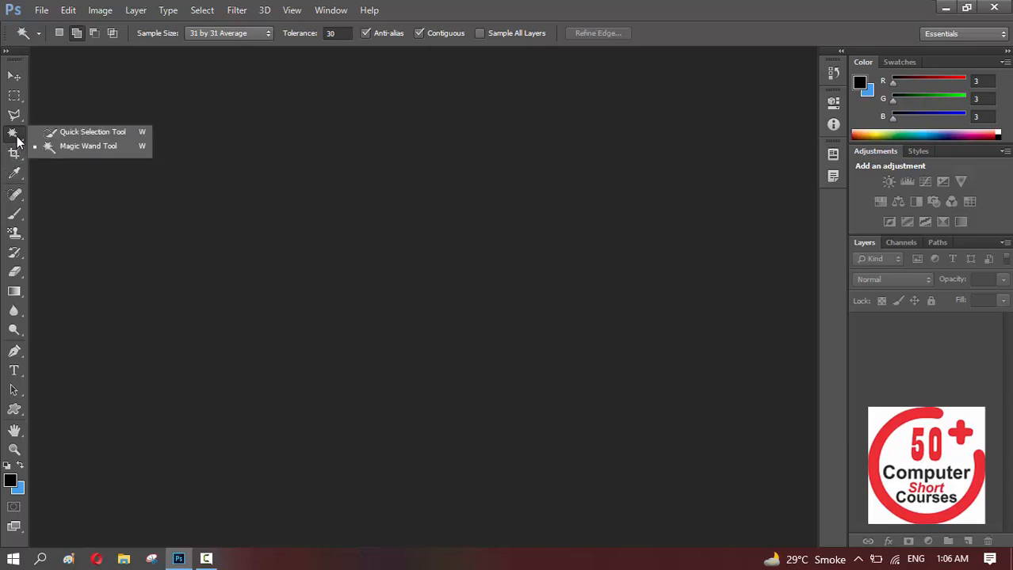
click(17, 140)
click(41, 10)
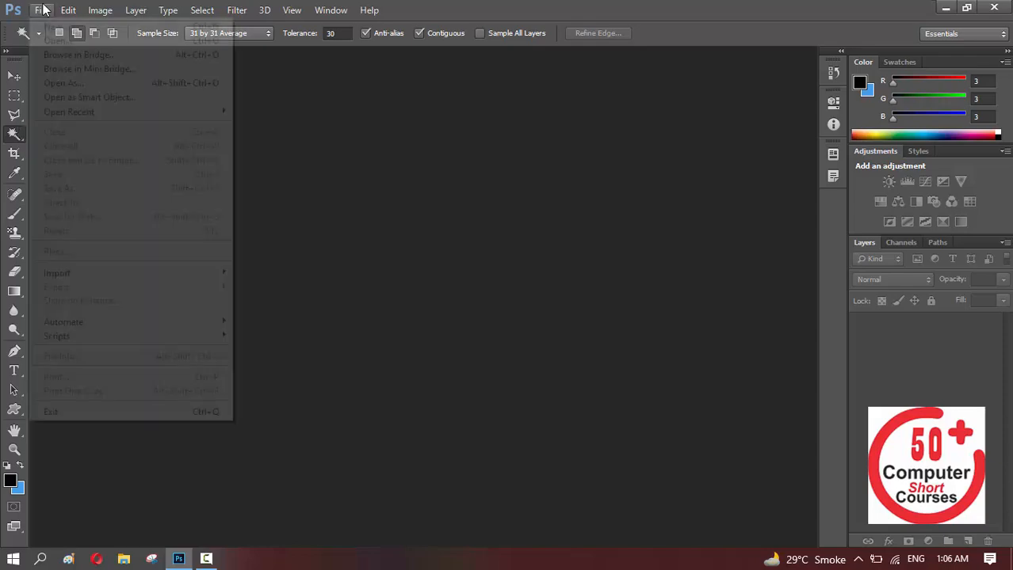
click(57, 40)
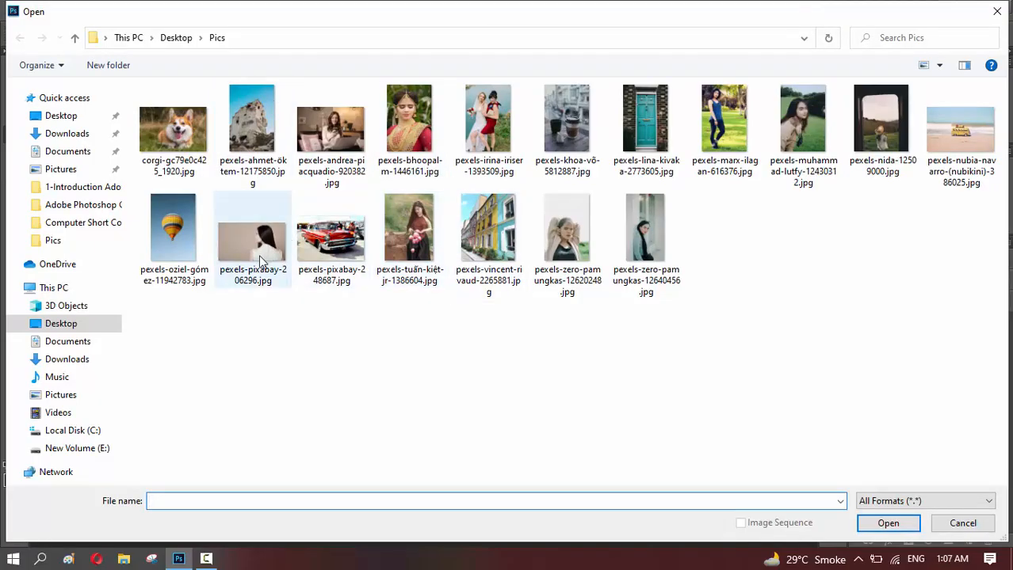
click(565, 241)
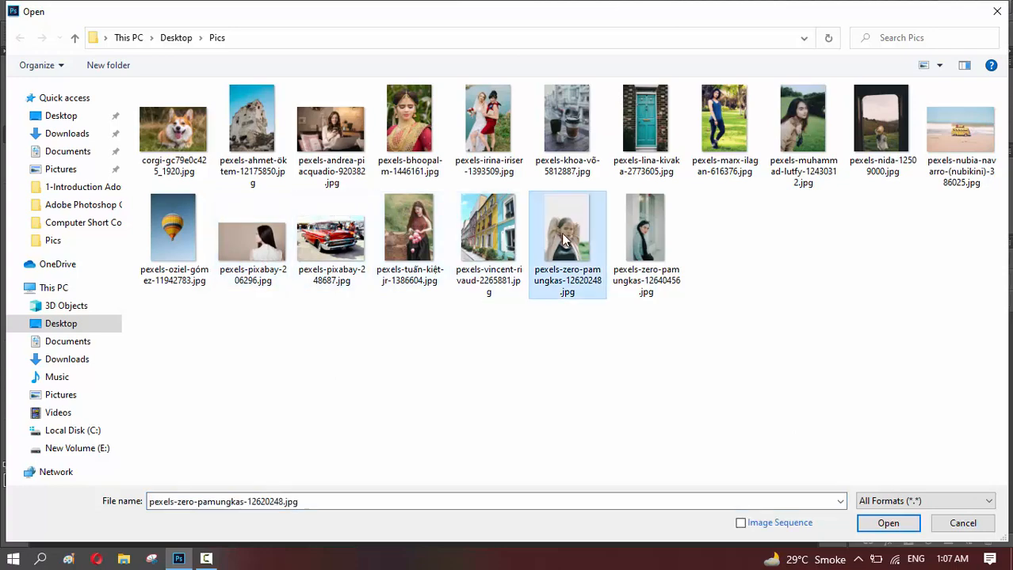
double_click(564, 241)
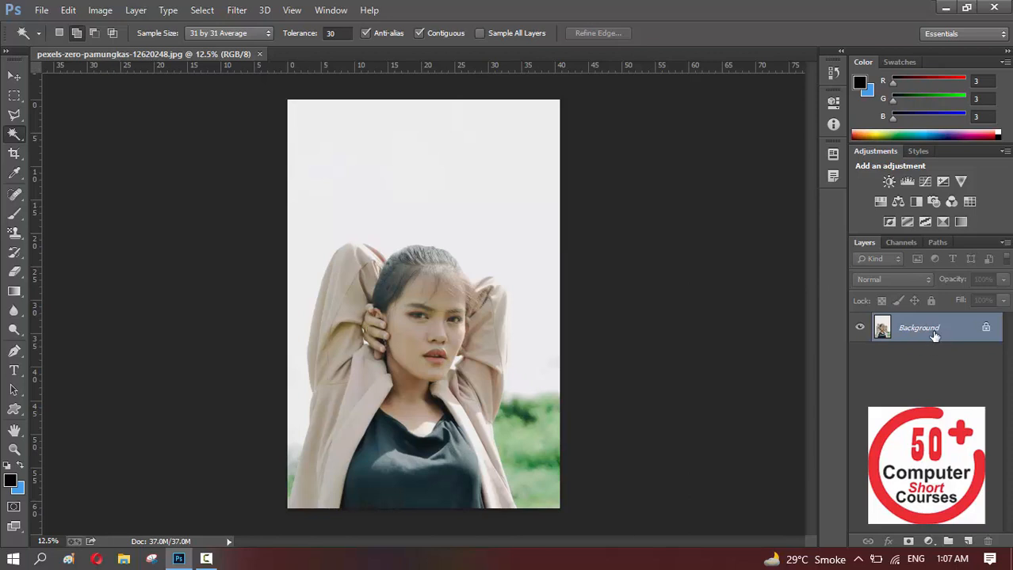
double_click(970, 332)
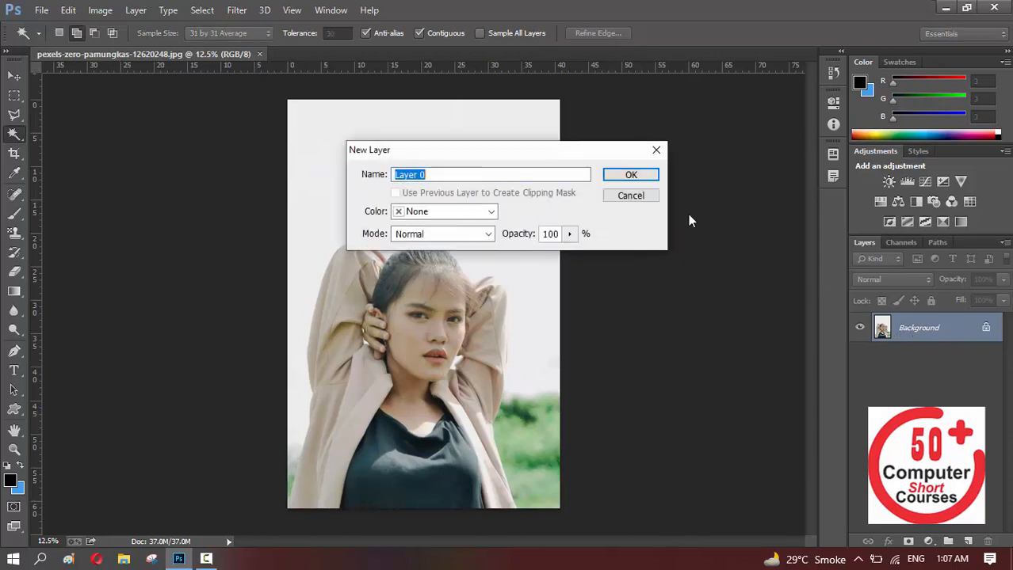
click(629, 184)
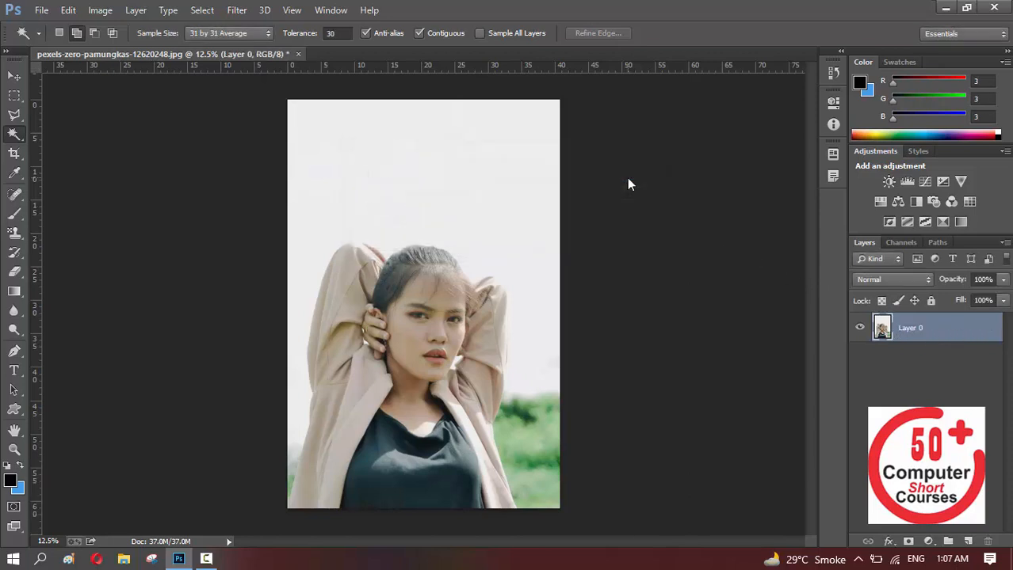
Try selecting the pale background around the woman with the Magic Wand, inspect the selection's edges, and deselect
right_click(12, 137)
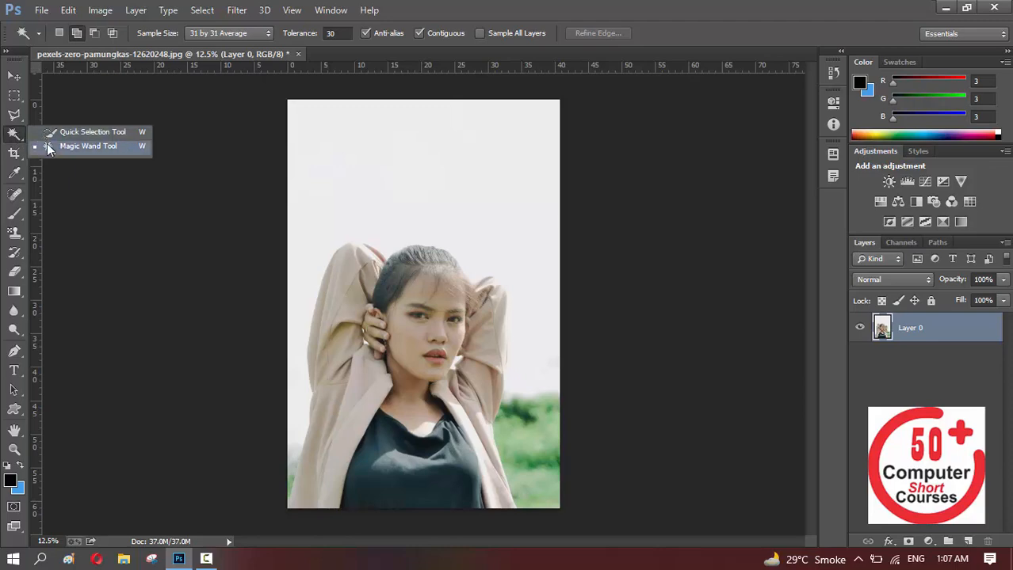
click(48, 147)
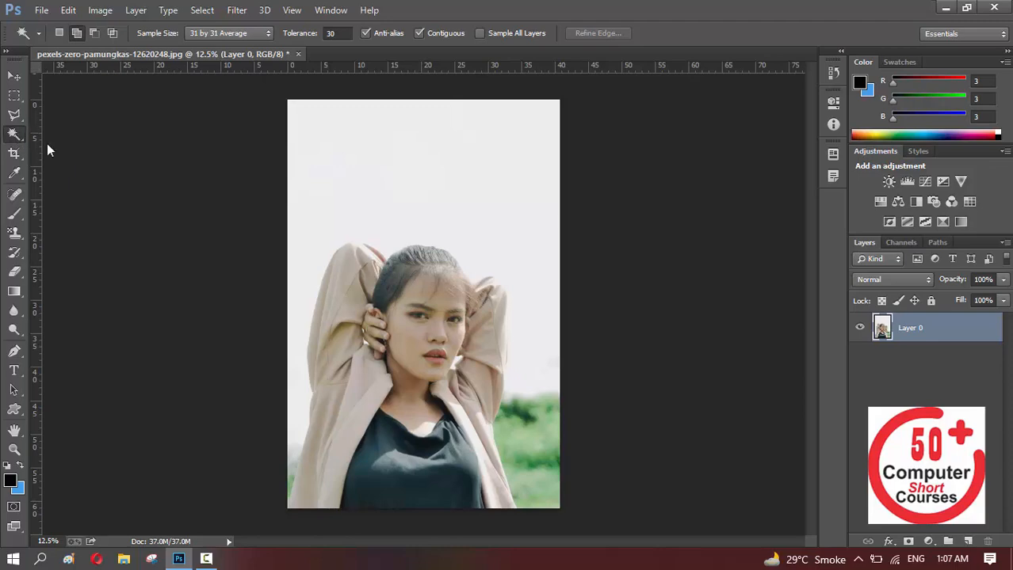
click(402, 162)
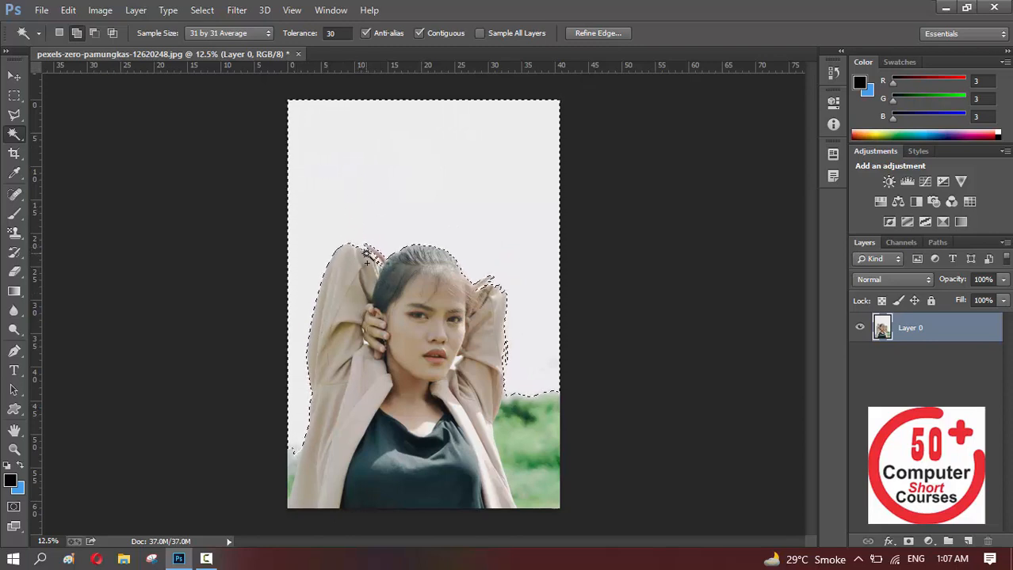
key(ctrl+plus)
key(ctrl+plus)
key(ctrl+plus)
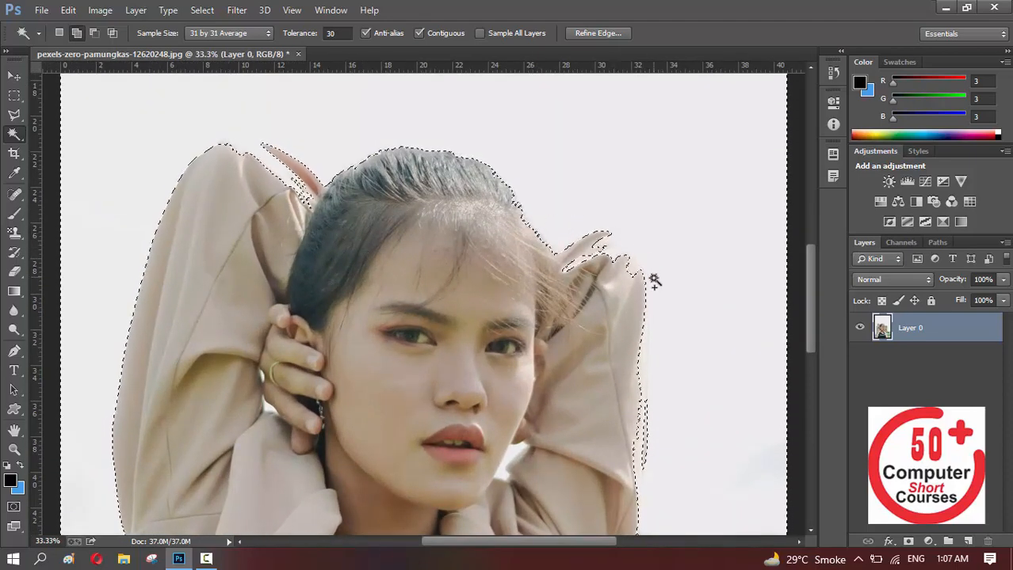
key(ctrl+d)
key(ctrl+minus)
key(ctrl+minus)
key(ctrl+minus)
key(ctrl+shift+d)
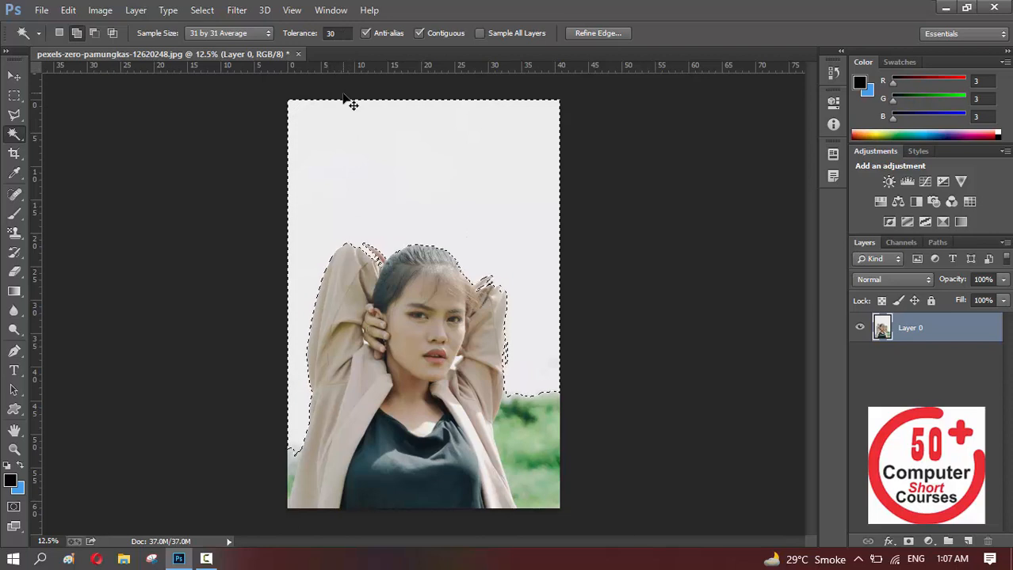
key(ctrl+d)
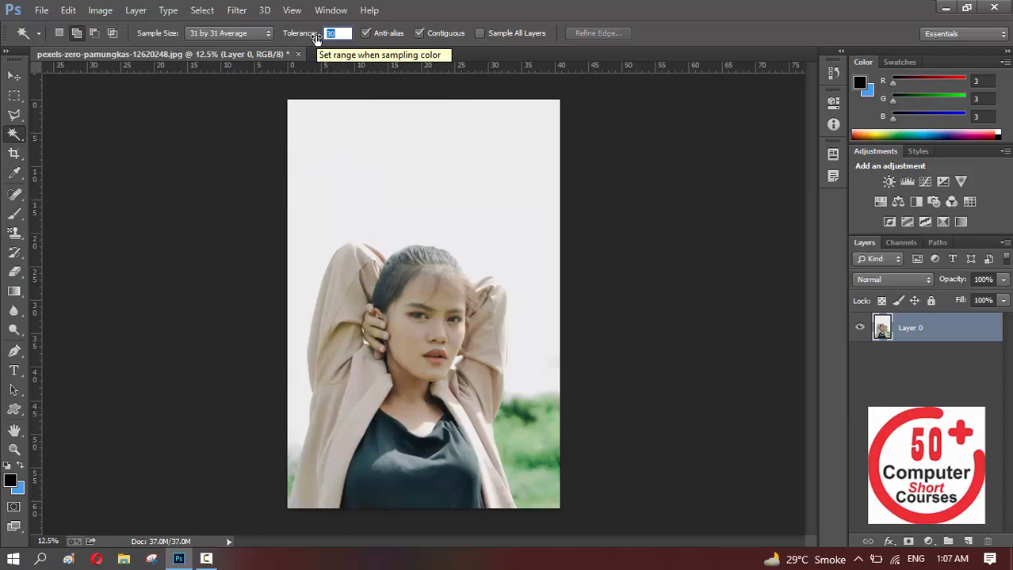
Try selecting the background with the Magic Wand tolerance at 10 and at 5, clearing each selection
text(10)
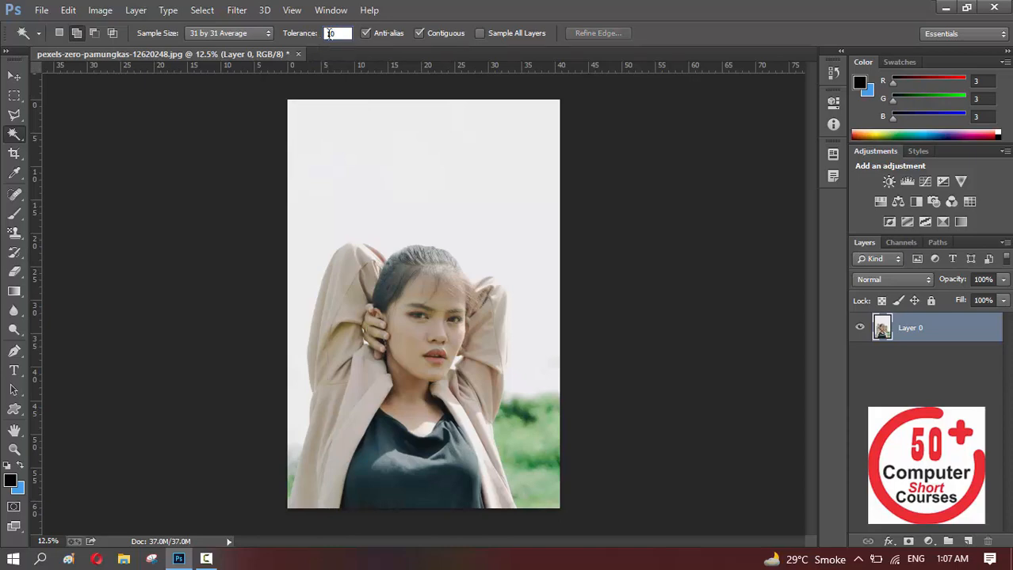
click(390, 135)
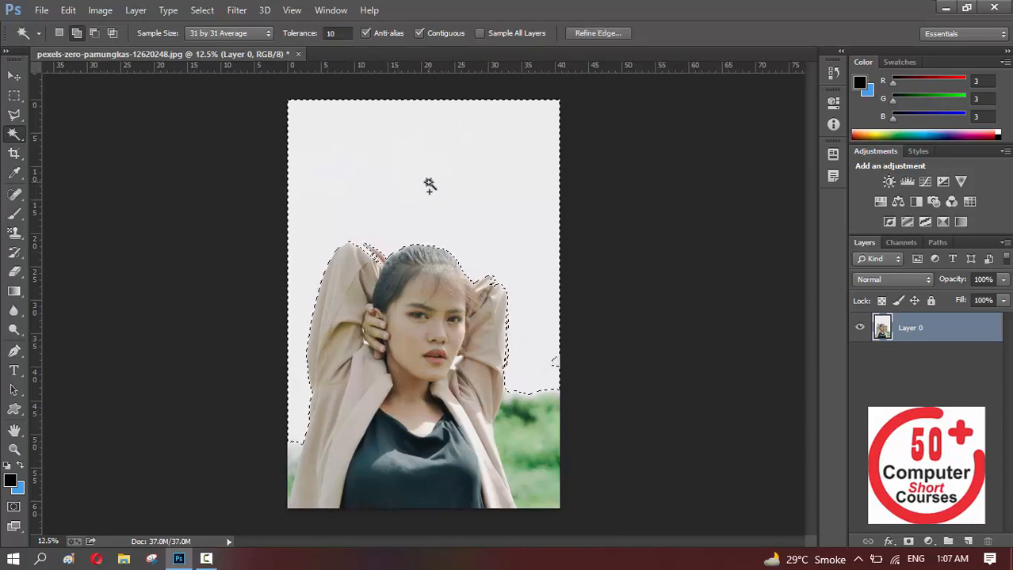
key(ctrl+d)
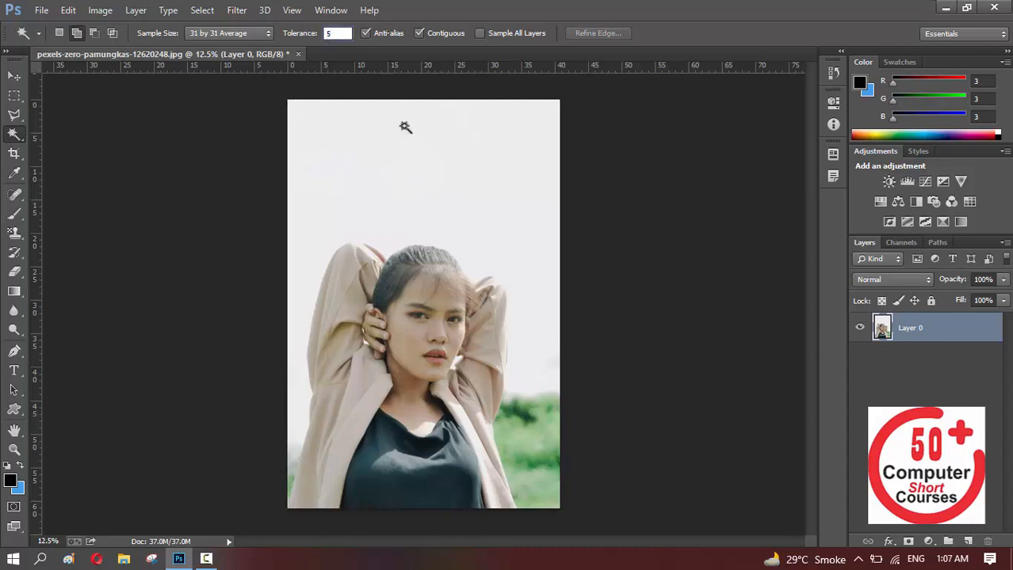
click(408, 134)
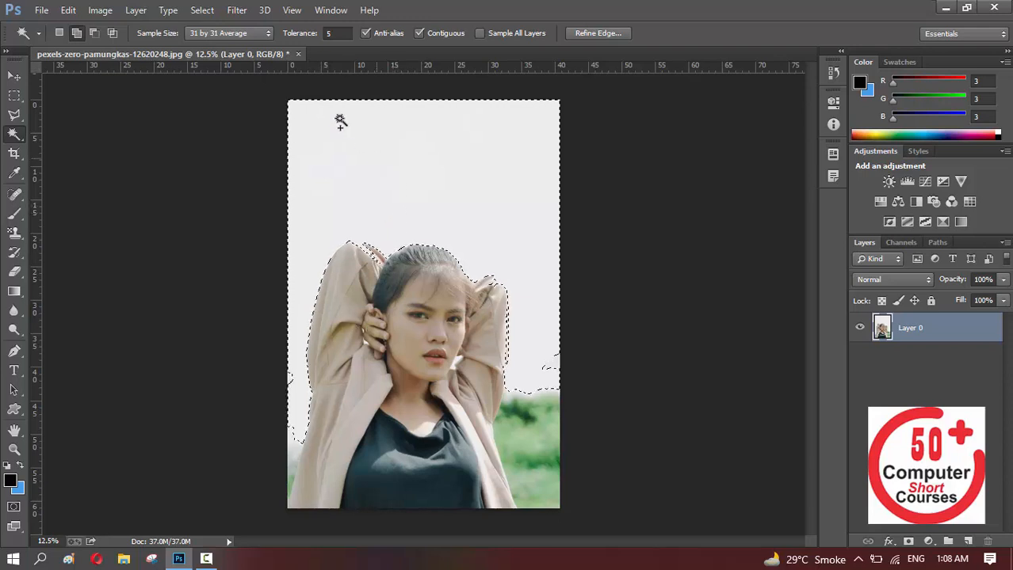
click(336, 34)
key(ctrl+d)
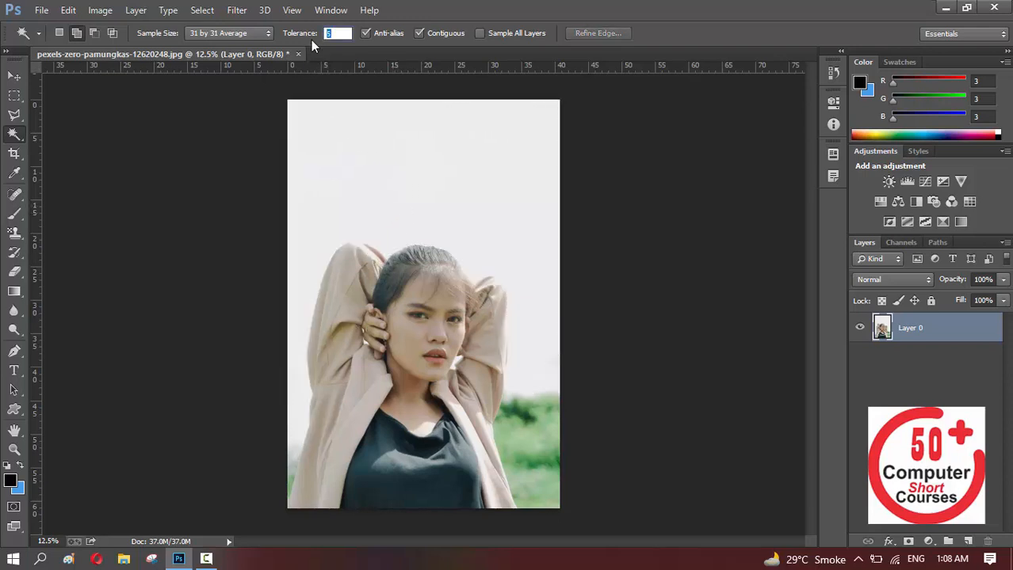
Try building the background selection from several Magic Wand samples at tolerance 1, and deselect
click(373, 144)
key(ctrl+d)
click(362, 153)
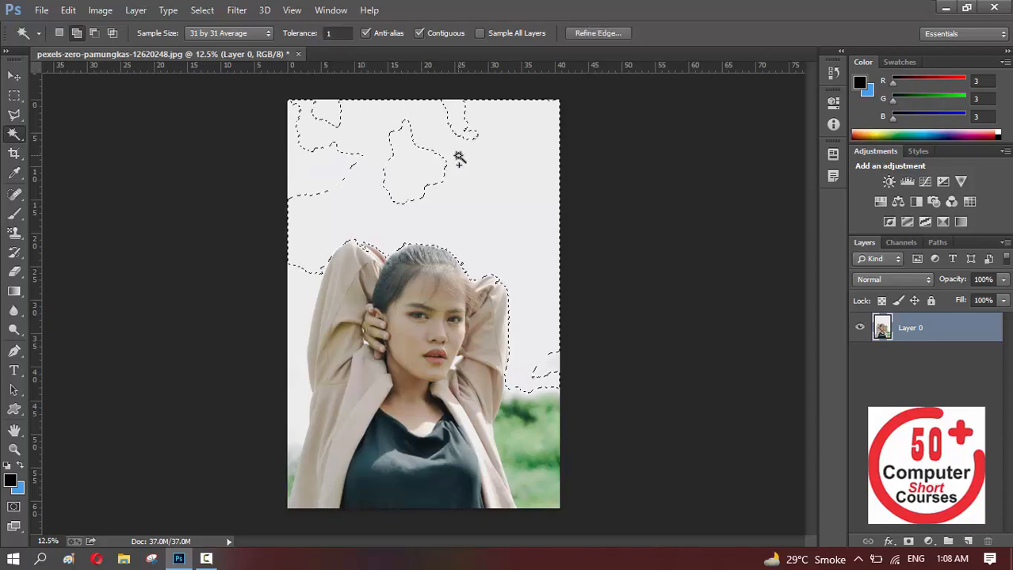
shift+click(413, 156)
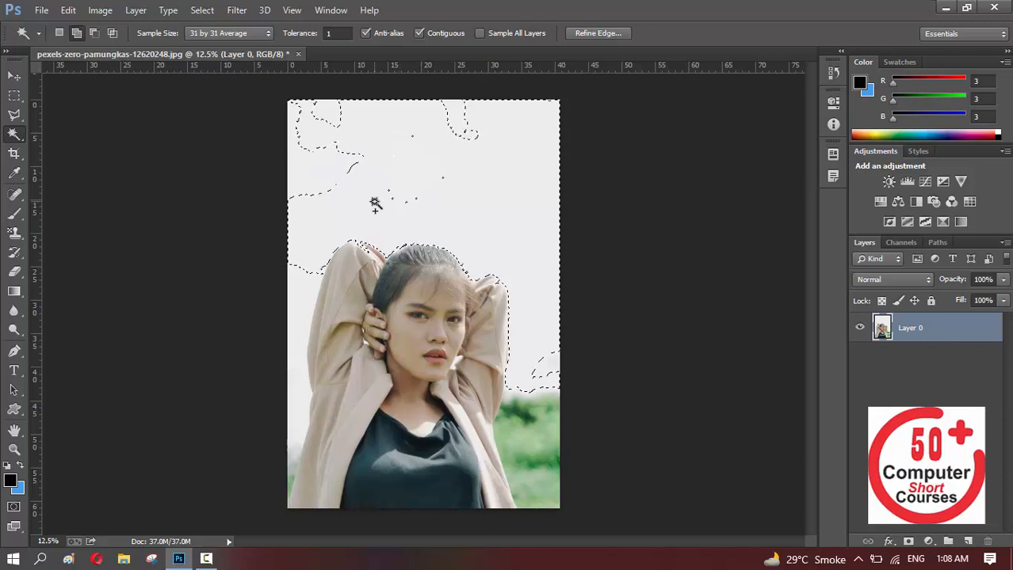
shift+click(298, 352)
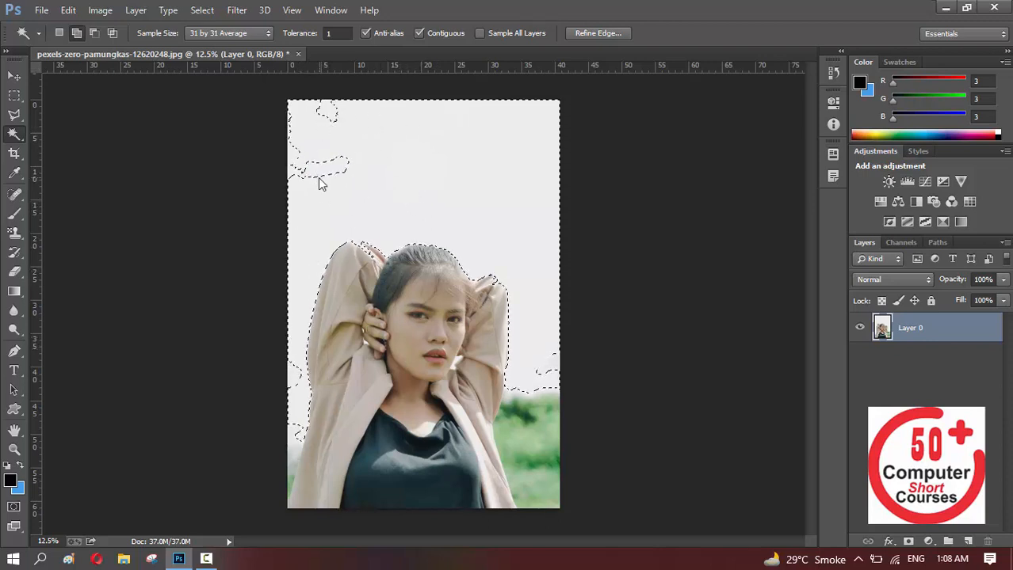
key(ctrl+d)
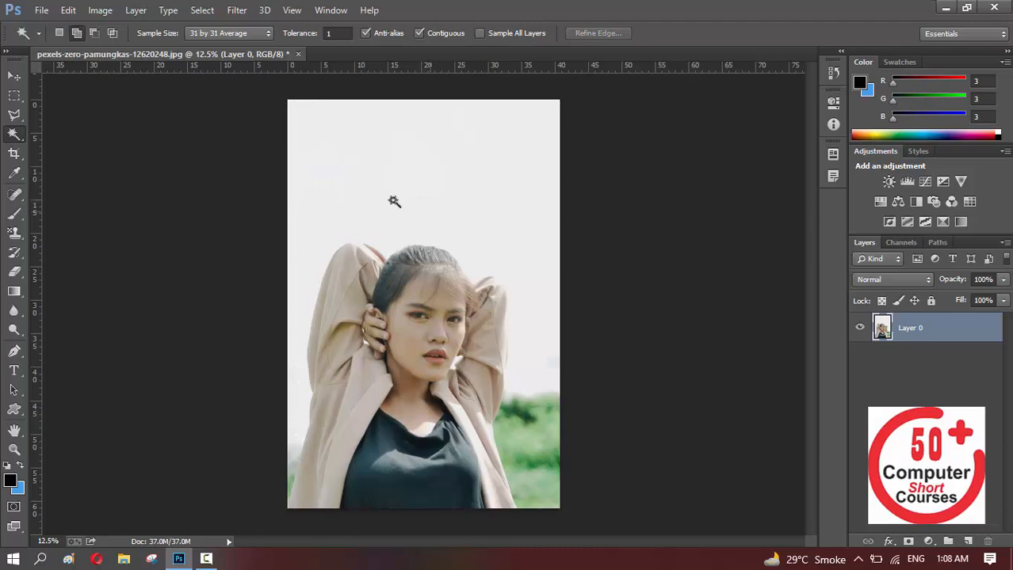
Select the pale background around the woman with the Magic Wand at a tolerance of 10
right_click(28, 139)
click(98, 144)
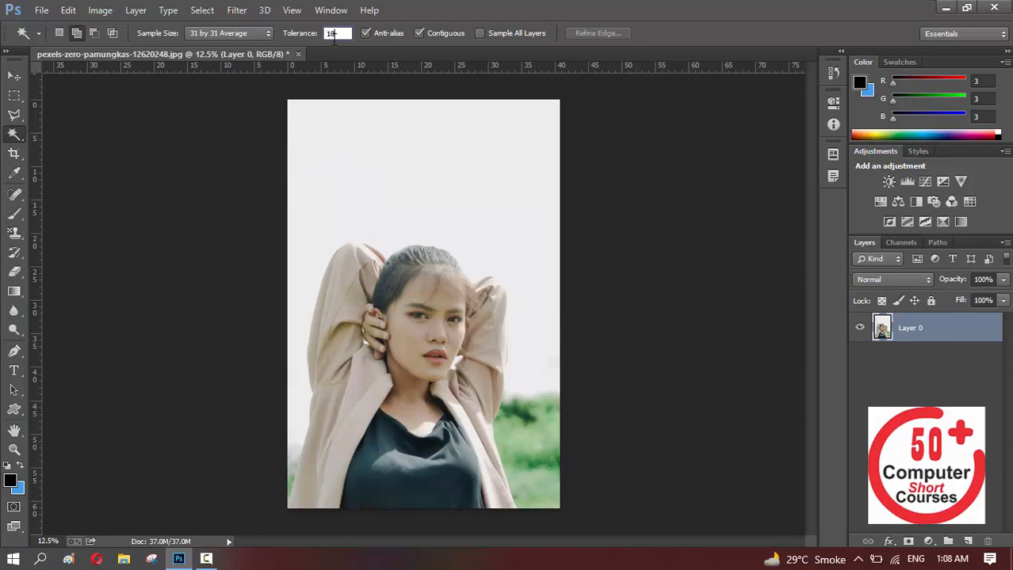
click(368, 130)
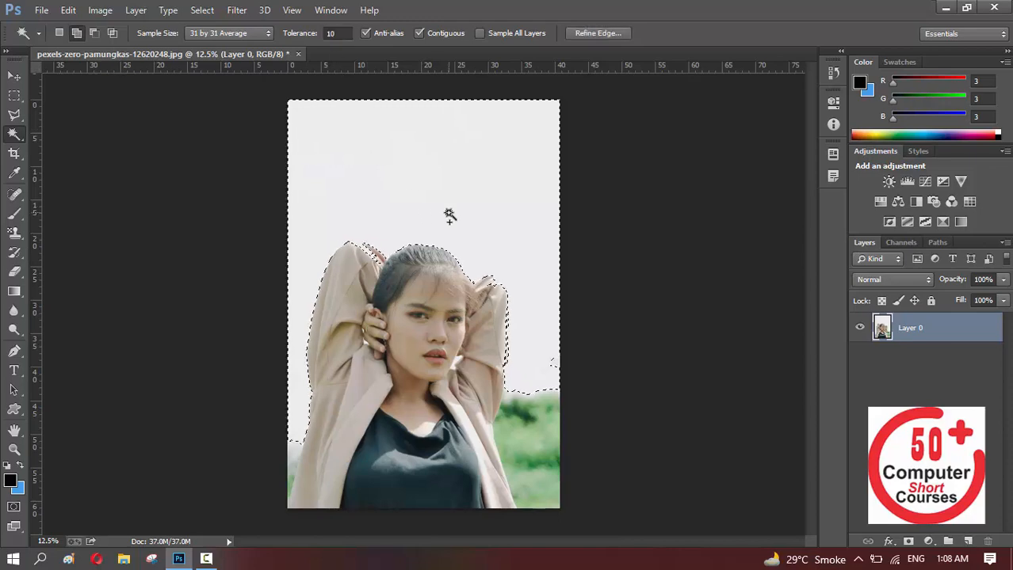
Subtract the wrongly selected area at the top of the image's right-hand sleeve using the Polygonal Lasso in Subtract from selection mode
key(ctrl+plus)
key(ctrl+plus)
key(ctrl+plus)
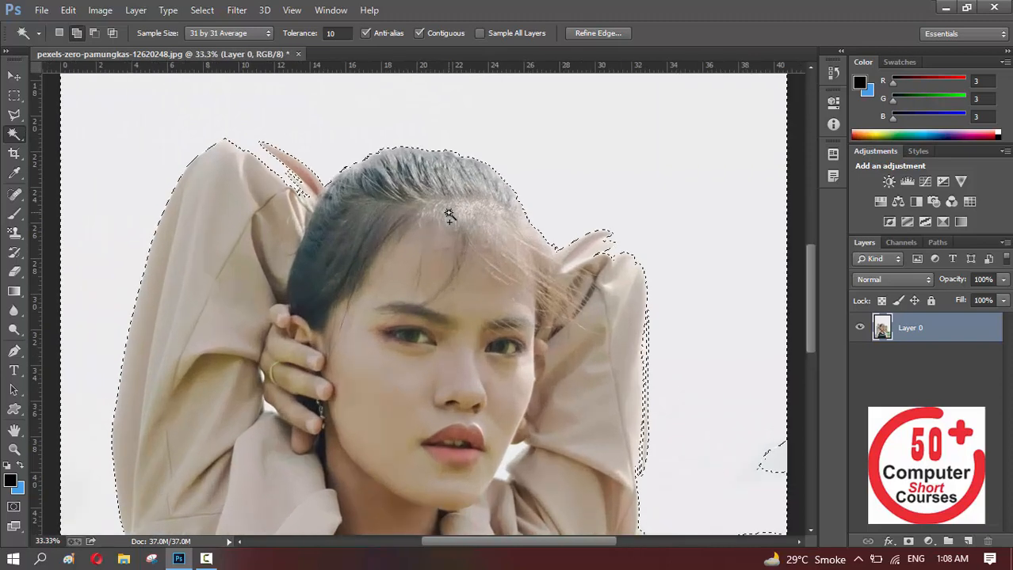
drag(624, 212, 456, 246)
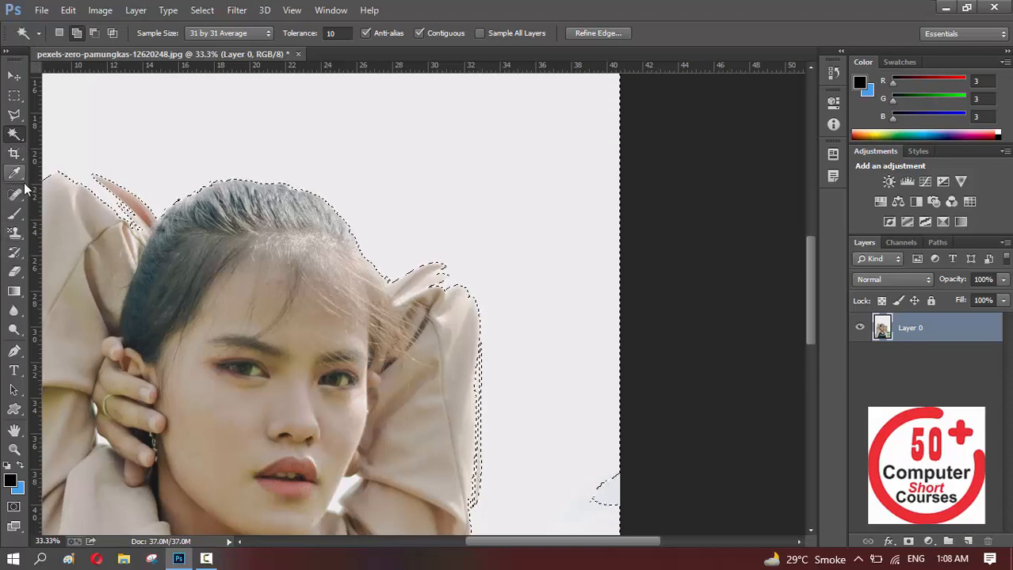
click(14, 115)
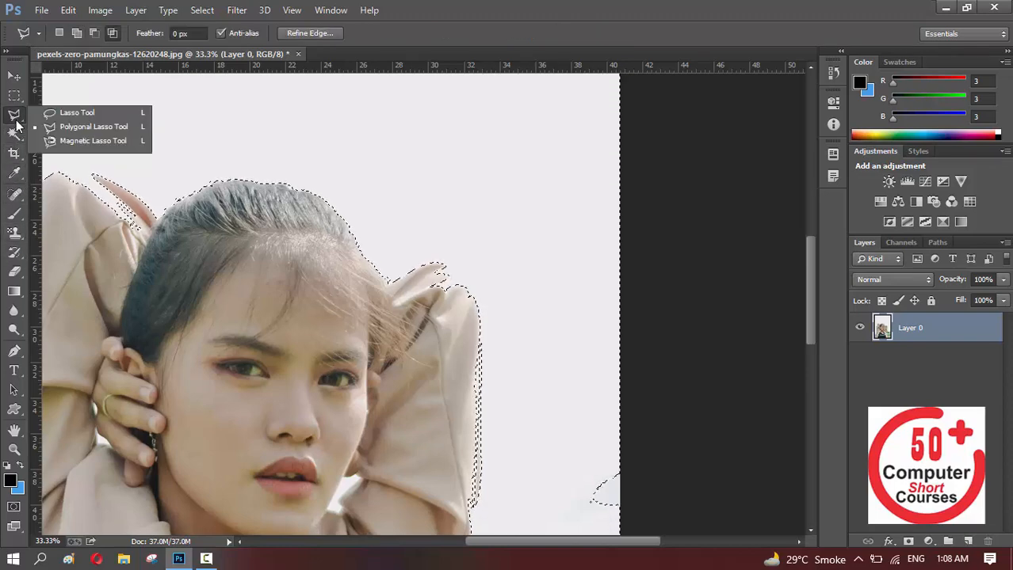
click(80, 130)
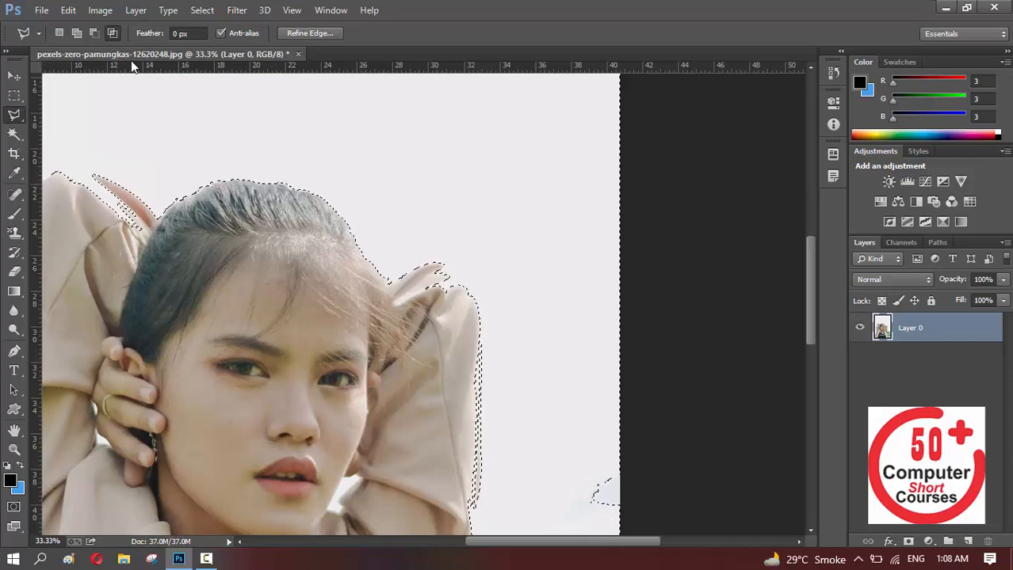
click(93, 34)
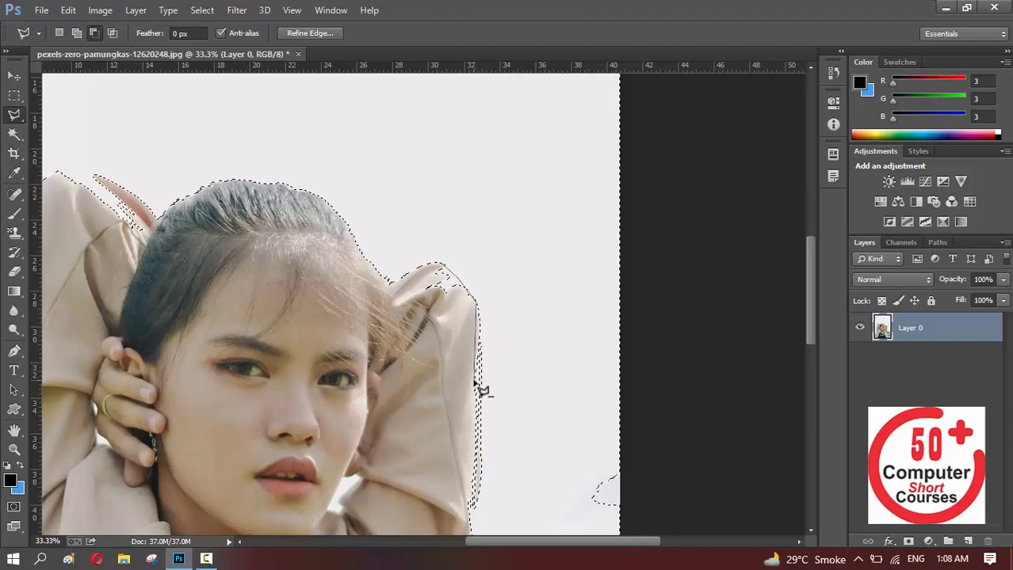
click(443, 268)
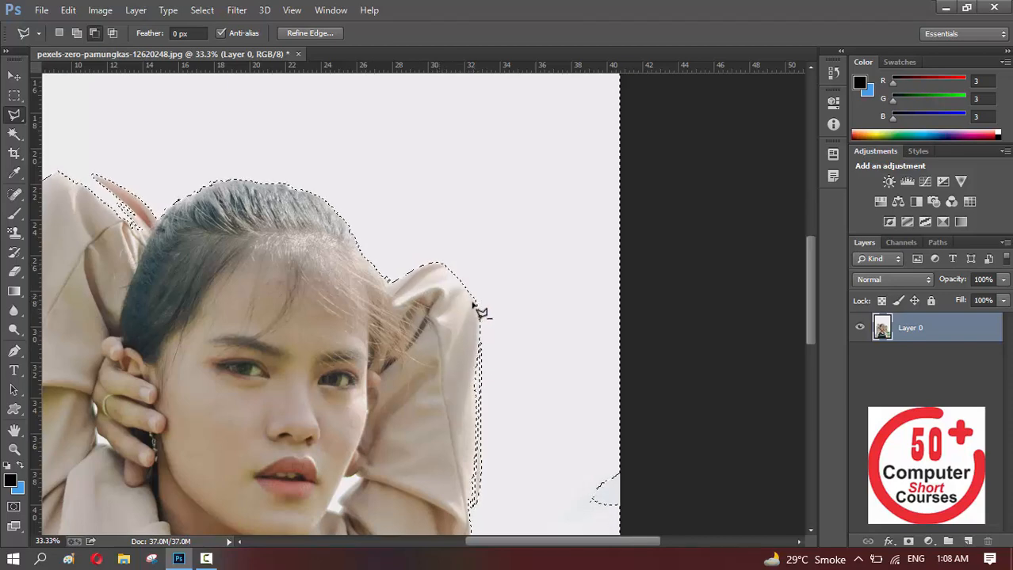
Subtract the narrow stray strip along the outer edge of the right-hand sleeve from the selection with the Polygonal Lasso
scroll(515, 404, down, 1)
scroll(569, 416, down, 6)
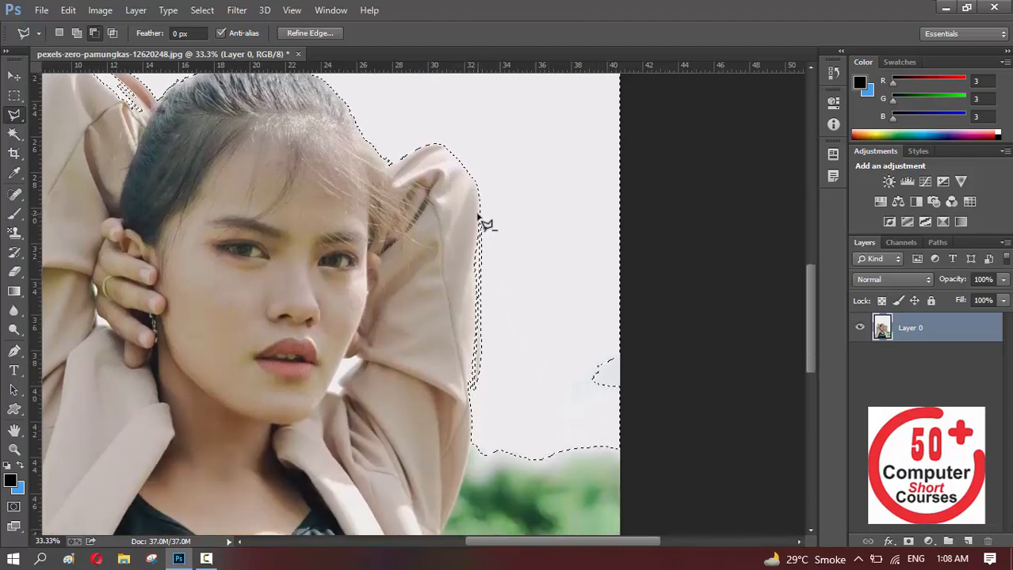
click(474, 387)
click(461, 387)
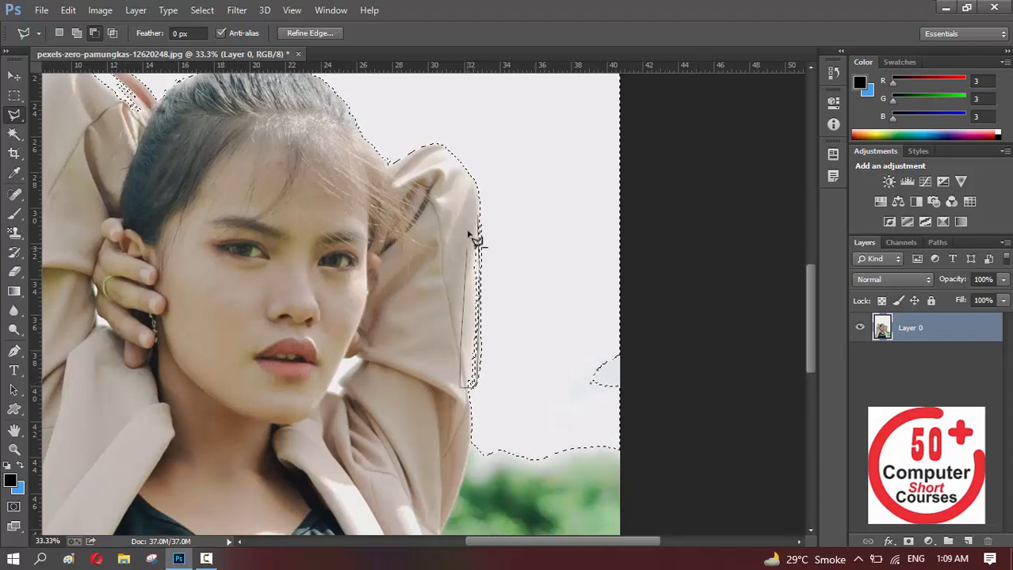
click(476, 217)
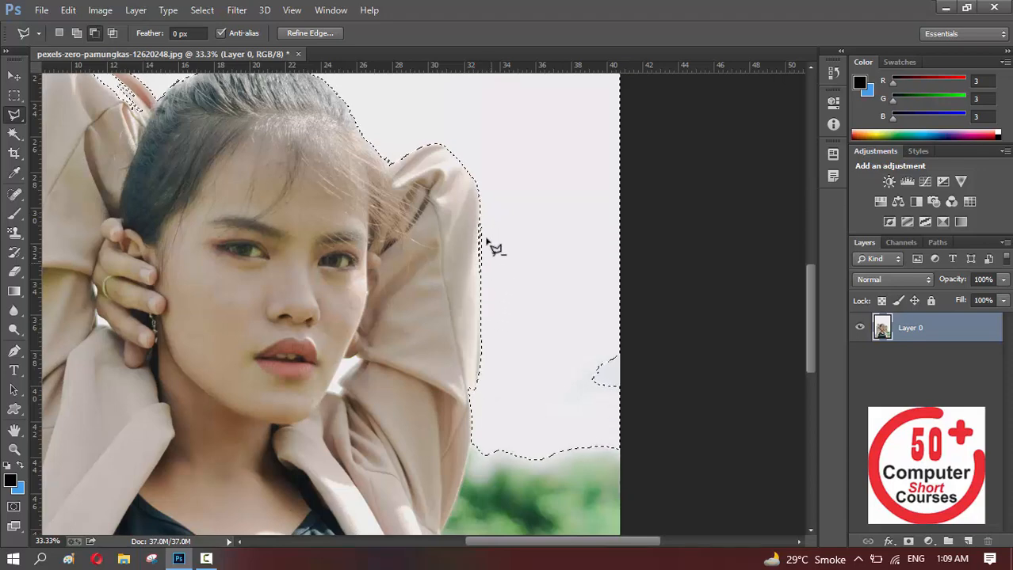
Subtract the wrongly selected patch between the top of the image's left-hand sleeve and the hair with the Polygonal Lasso
drag(294, 195, 499, 305)
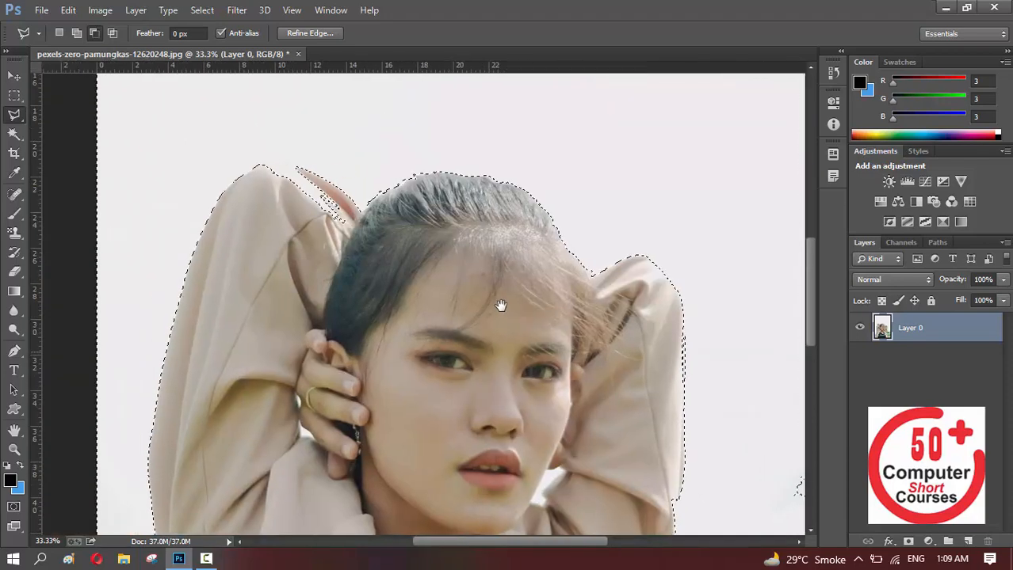
click(299, 168)
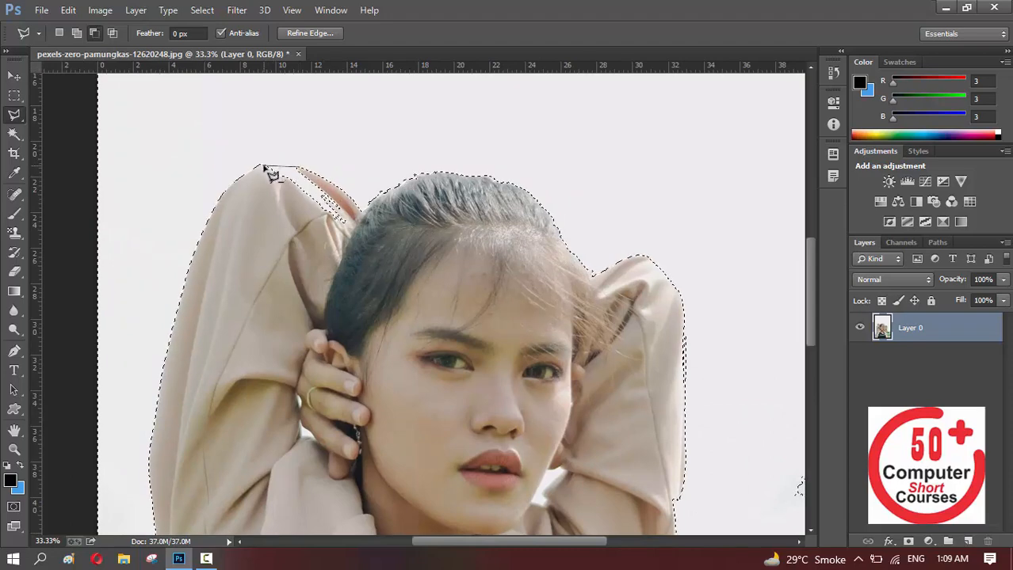
click(259, 204)
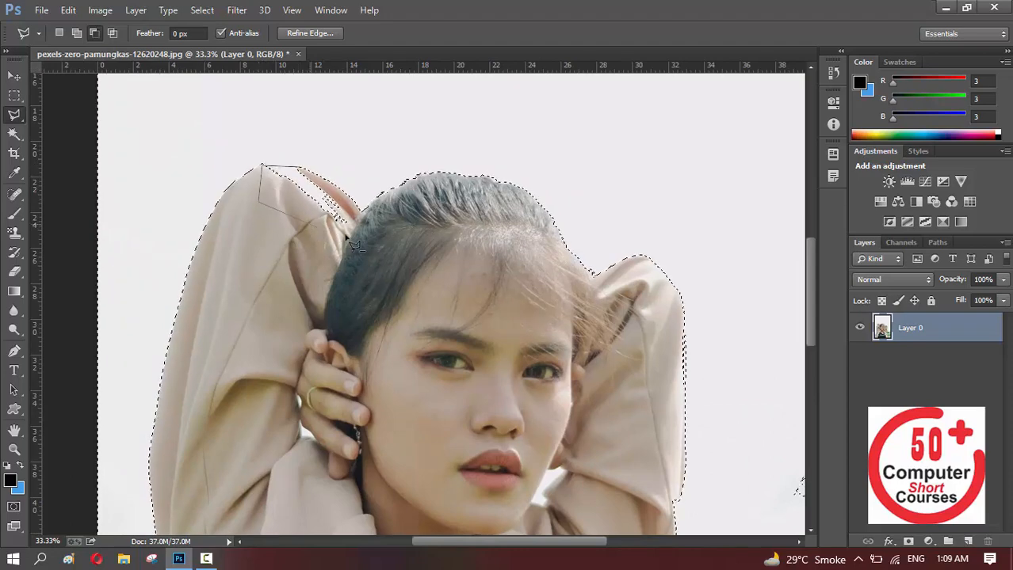
click(351, 231)
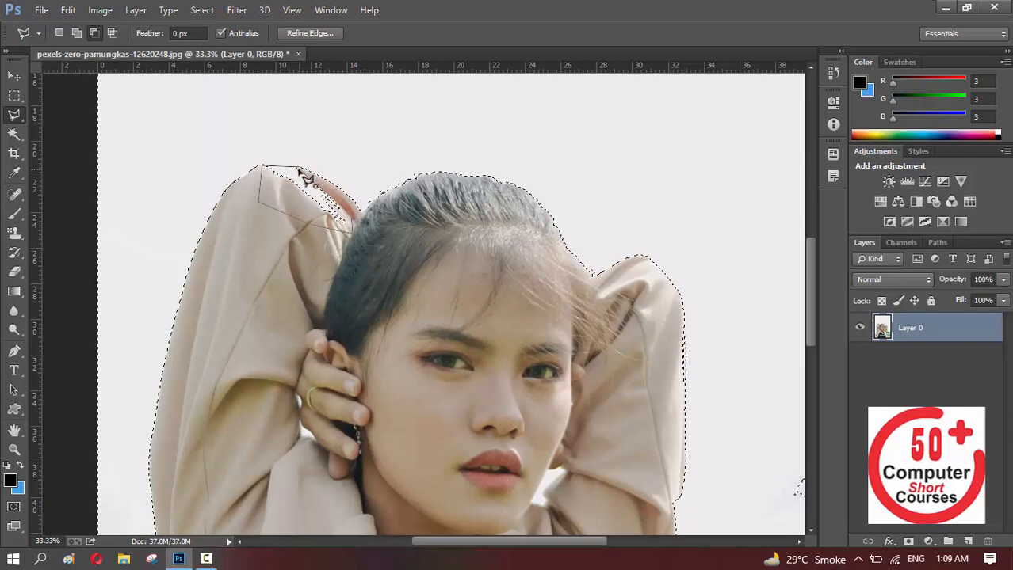
click(302, 171)
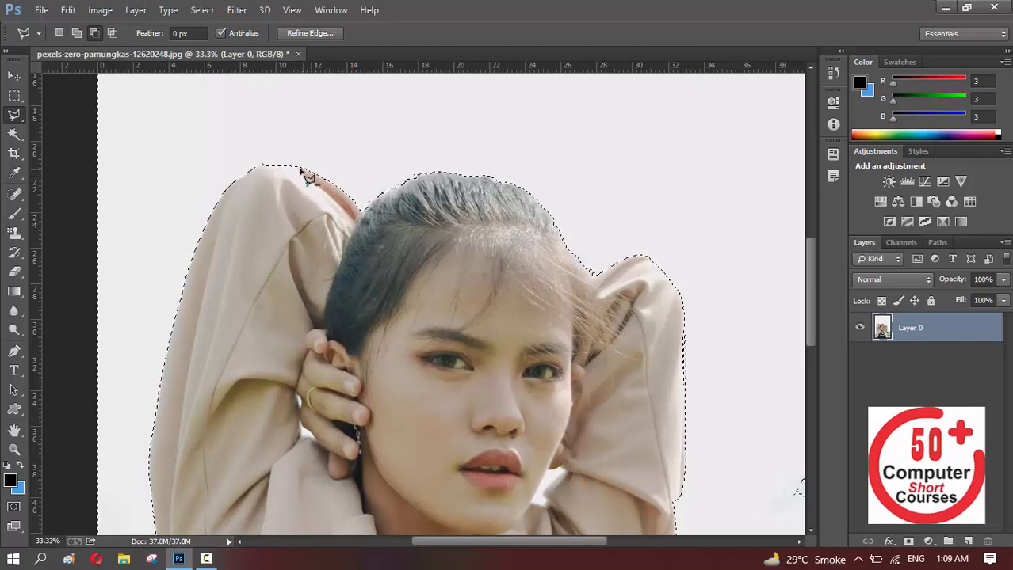
Add the small unselected patch at the image's right edge, above the greenery, using the Polygonal Lasso in Add to selection mode
key(ctrl+minus)
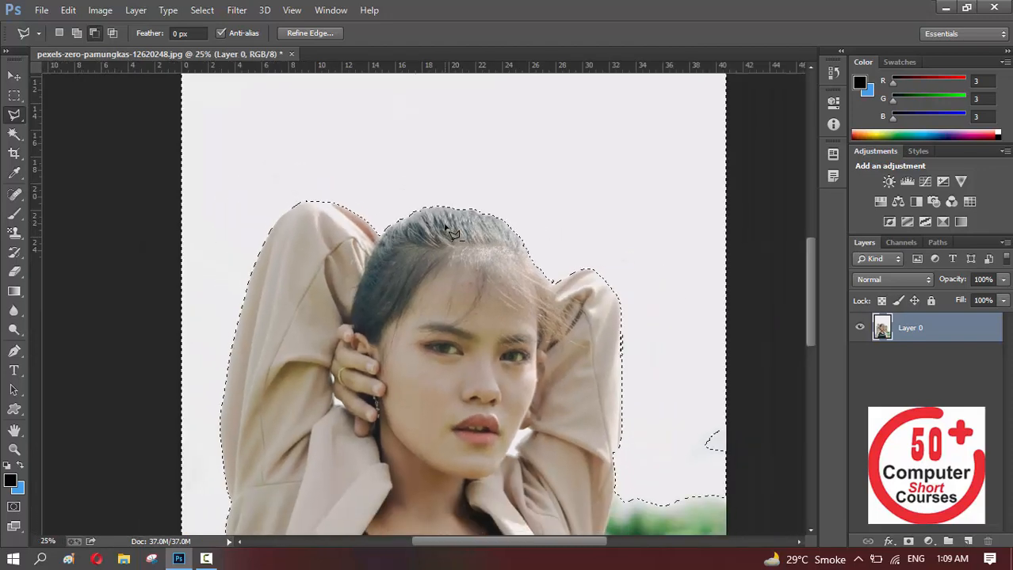
key(ctrl+minus)
key(ctrl+minus)
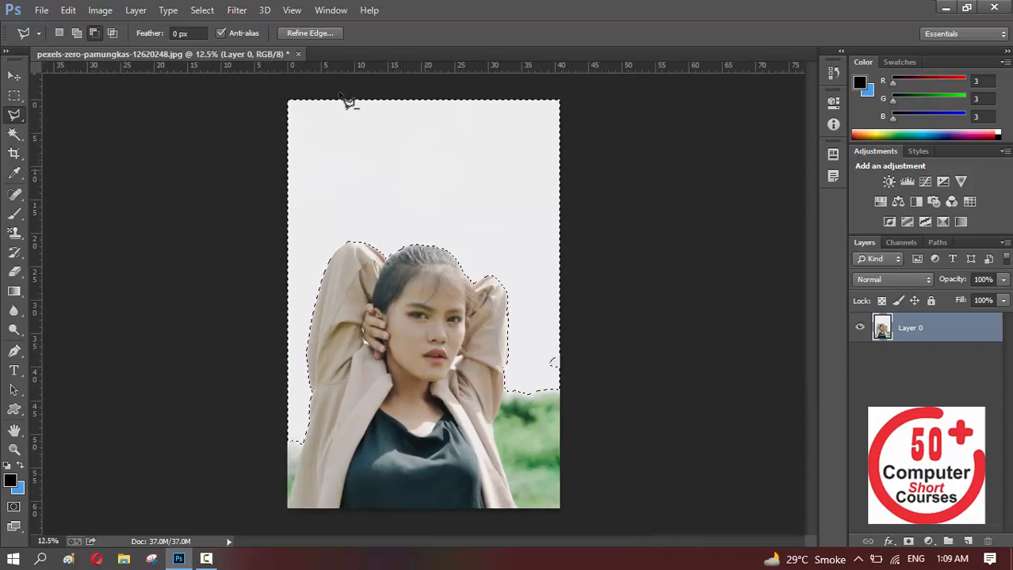
click(76, 32)
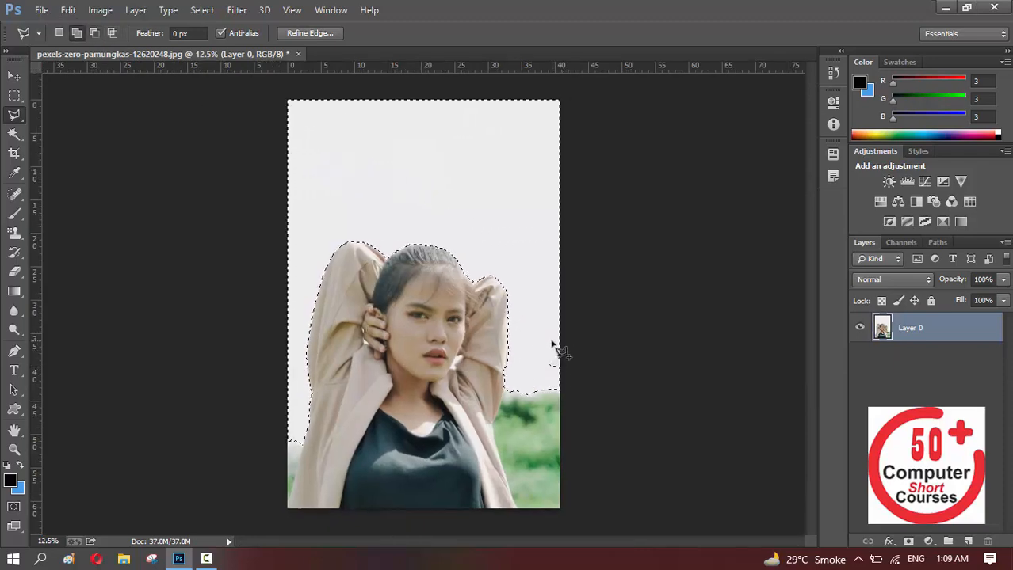
click(548, 371)
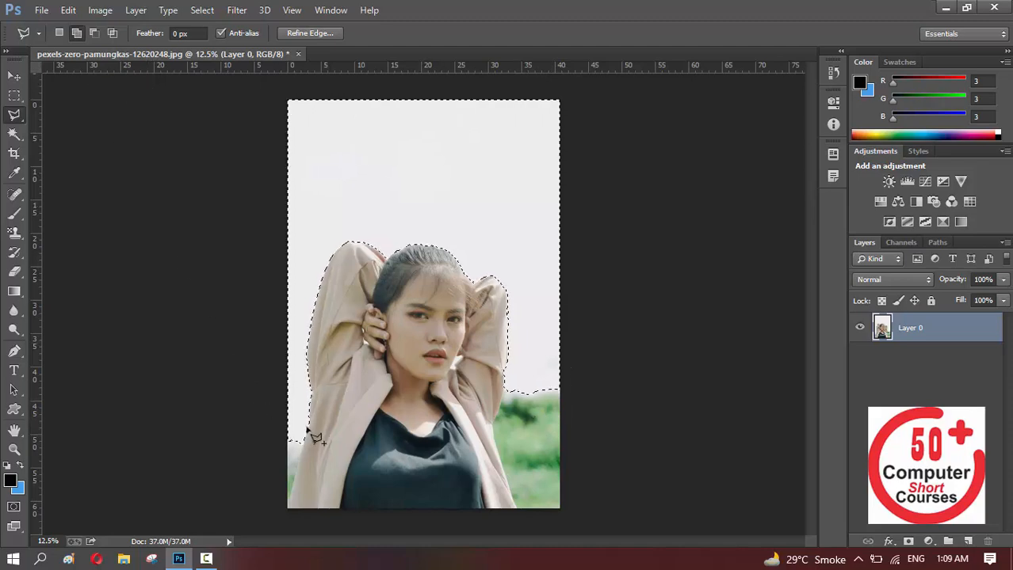
Add the background strip in the image's lower-left corner, beside the jacket, to the selection with the Polygonal Lasso
scroll(300, 423, up, 2)
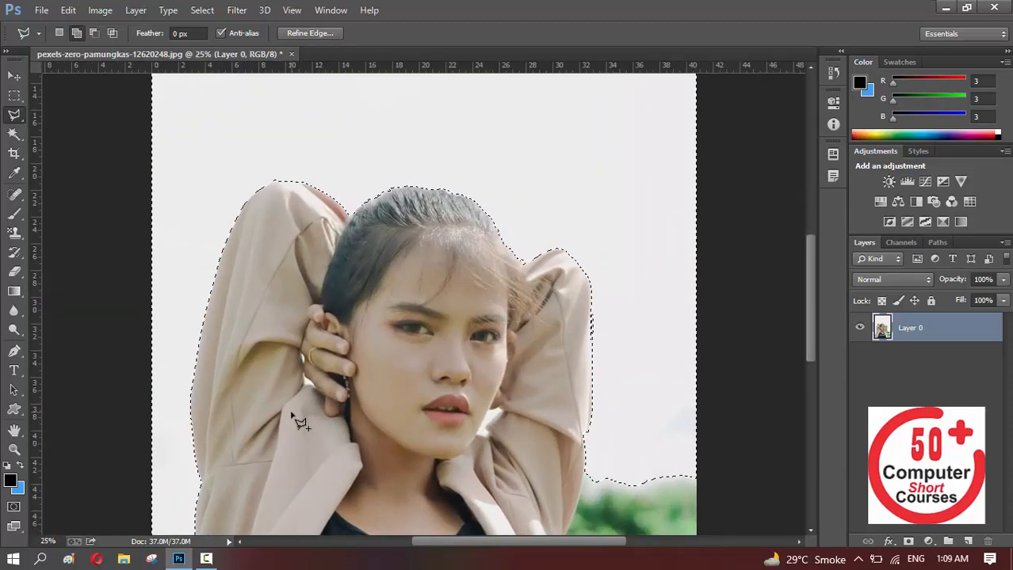
mouse_move(300, 411)
mouse_down()
mouse_move(315, 362)
mouse_move(438, 182)
mouse_up()
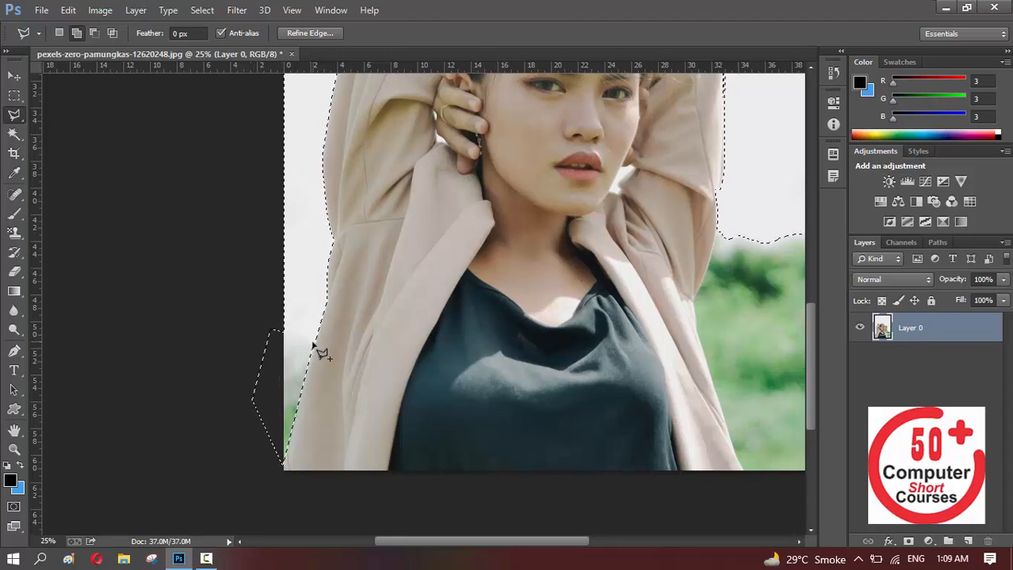
click(317, 346)
Add the green area at the image's lower right to the selection, tracing the jacket's edge and closing the outline outside the canvas
drag(666, 342, 464, 357)
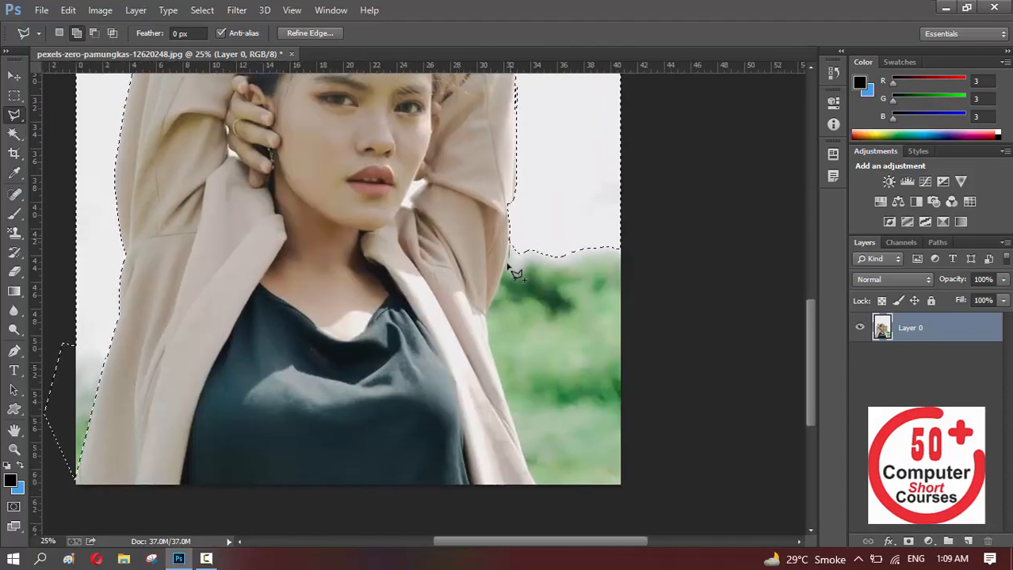
click(503, 273)
click(498, 294)
click(487, 314)
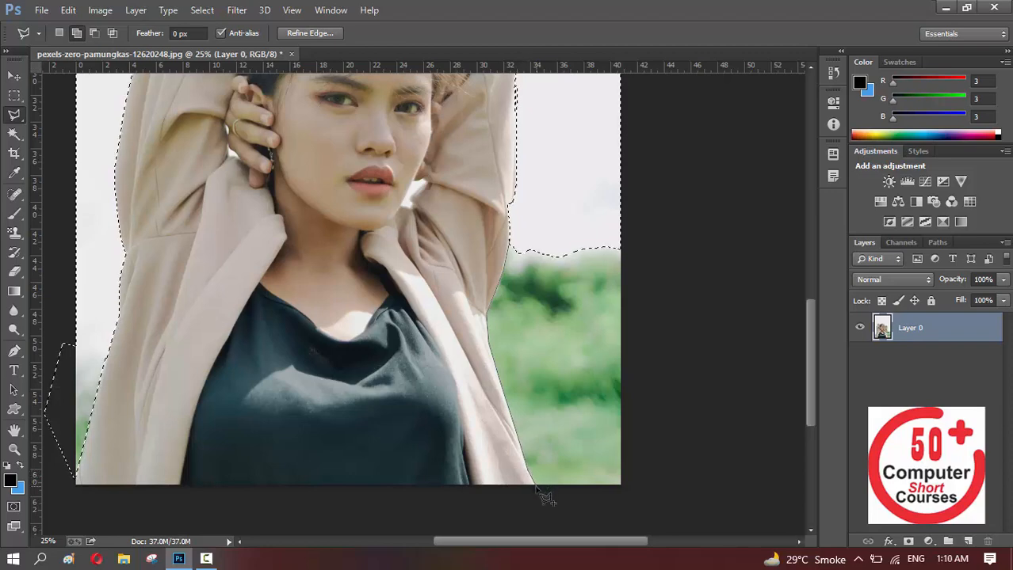
click(590, 500)
click(648, 499)
click(671, 423)
click(663, 335)
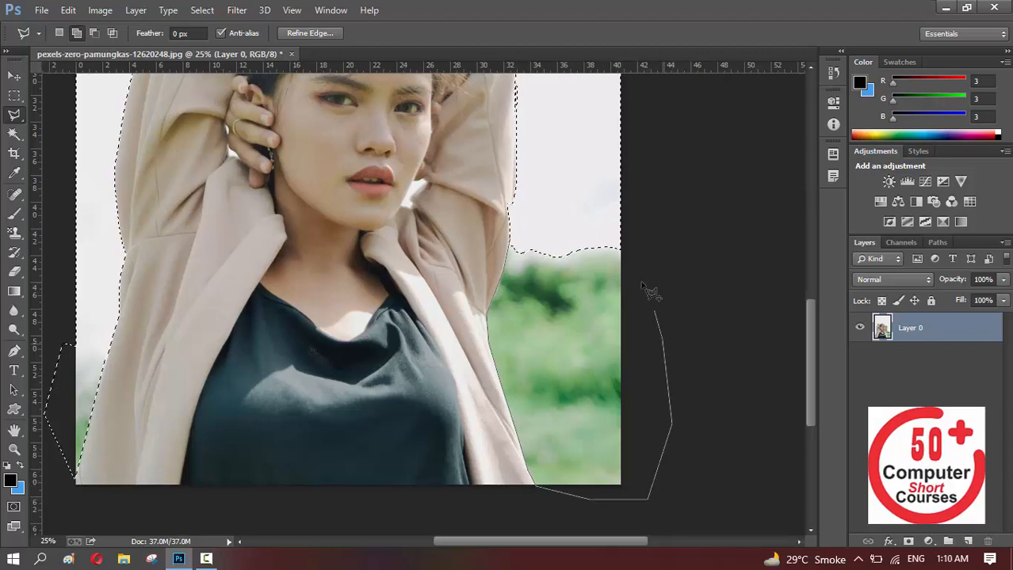
click(624, 247)
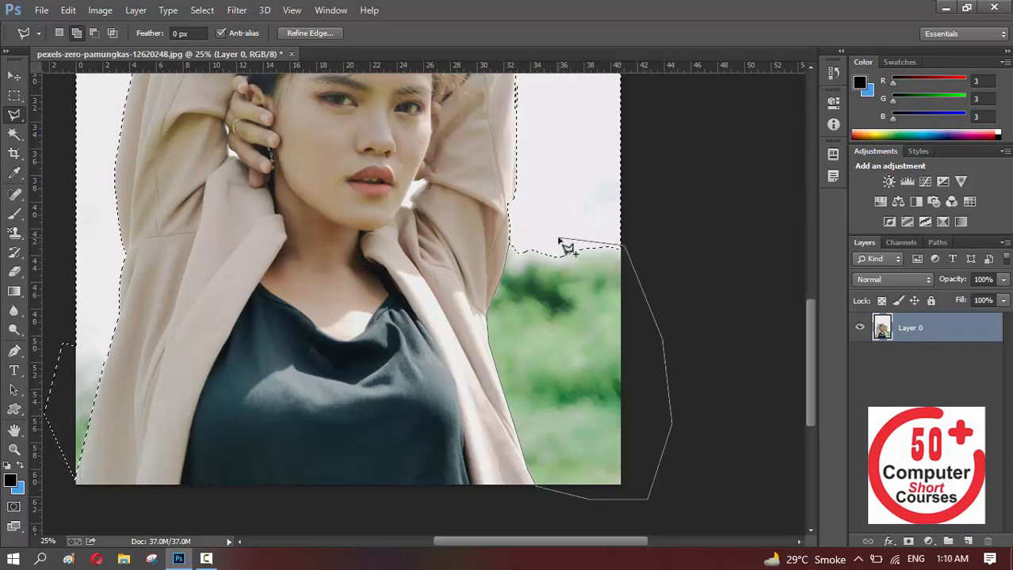
click(515, 251)
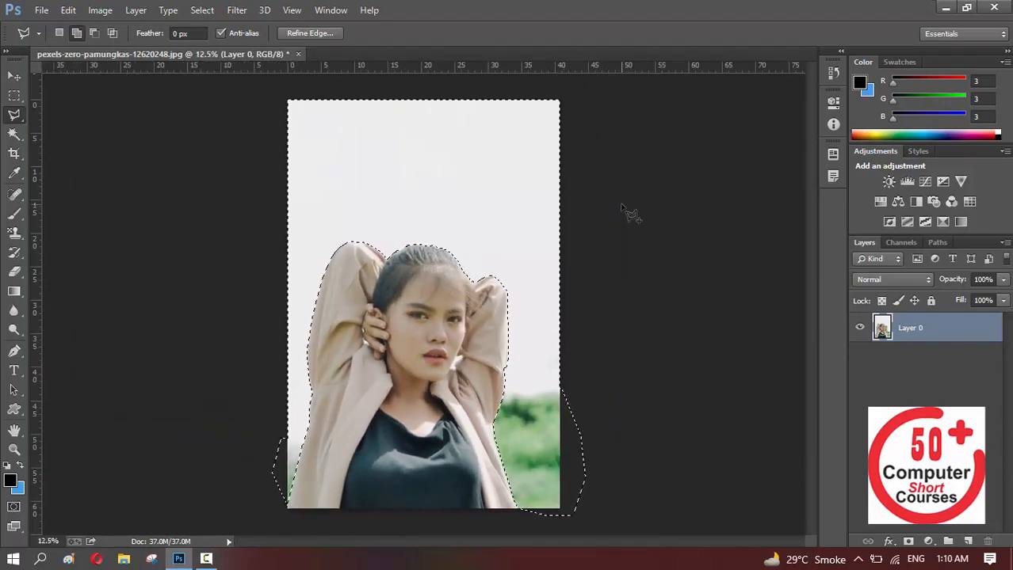
Delete the selected background, deselect, and try moving the cut-out woman with the Move tool
key(Delete)
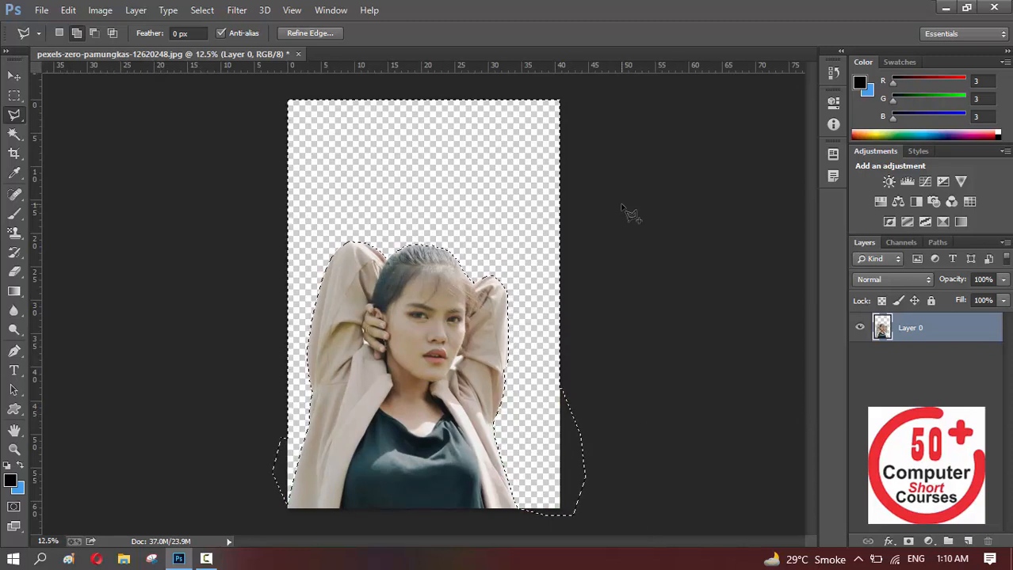
key(ctrl+d)
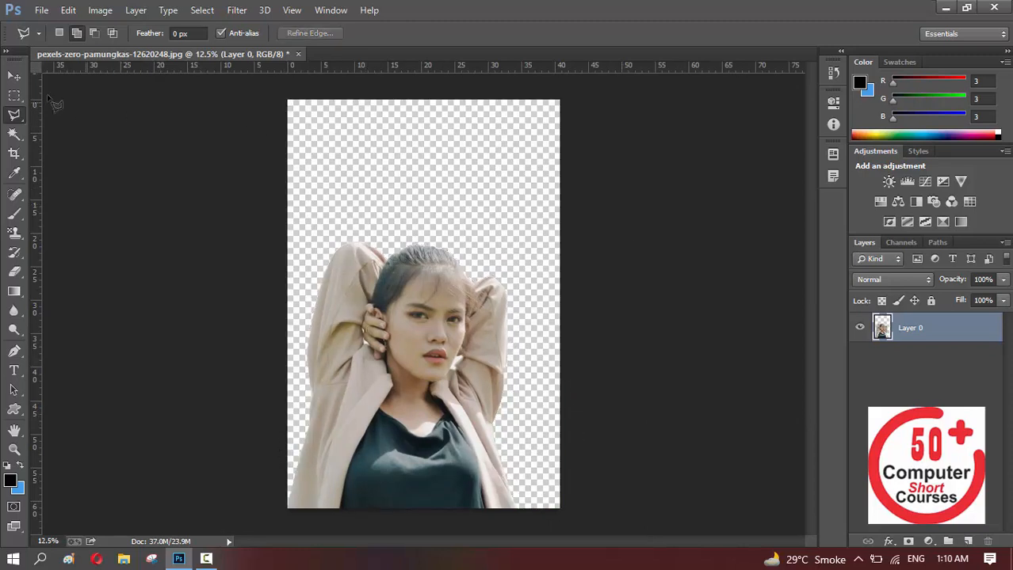
click(16, 78)
drag(429, 271, 433, 322)
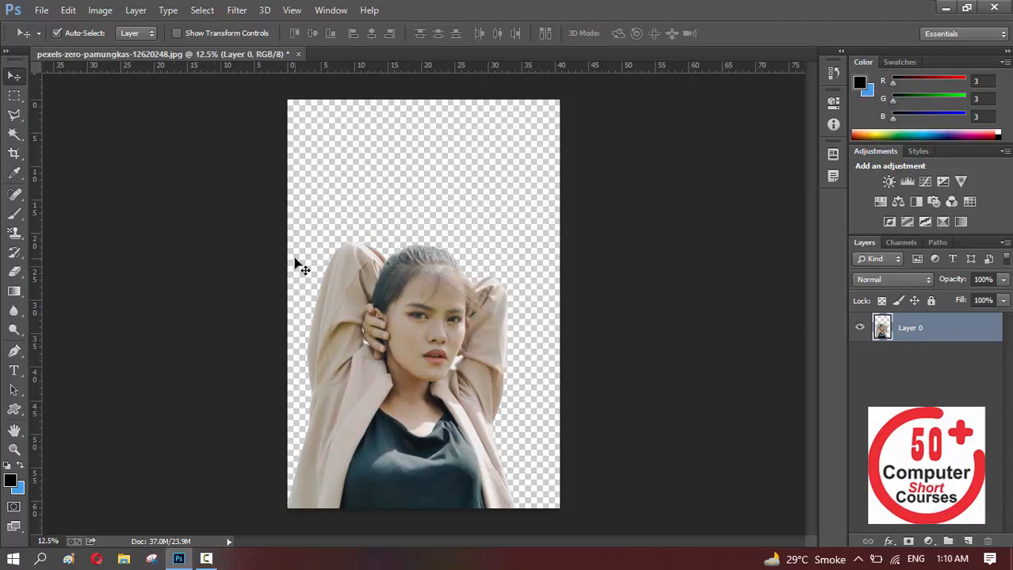
Revert the image to its saved version and sample the upper background with the Quick Selection tool
key(F12)
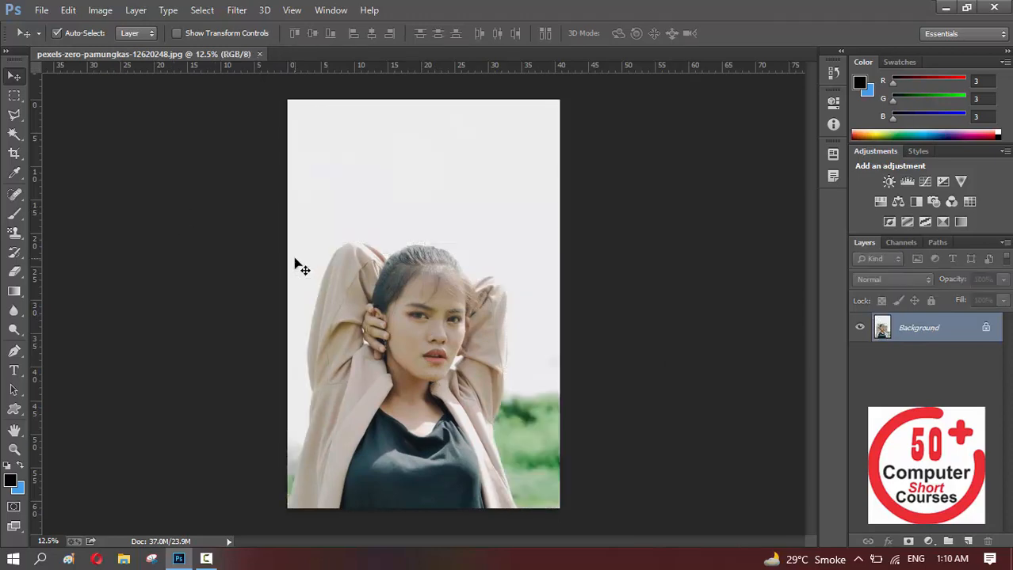
click(16, 138)
click(17, 138)
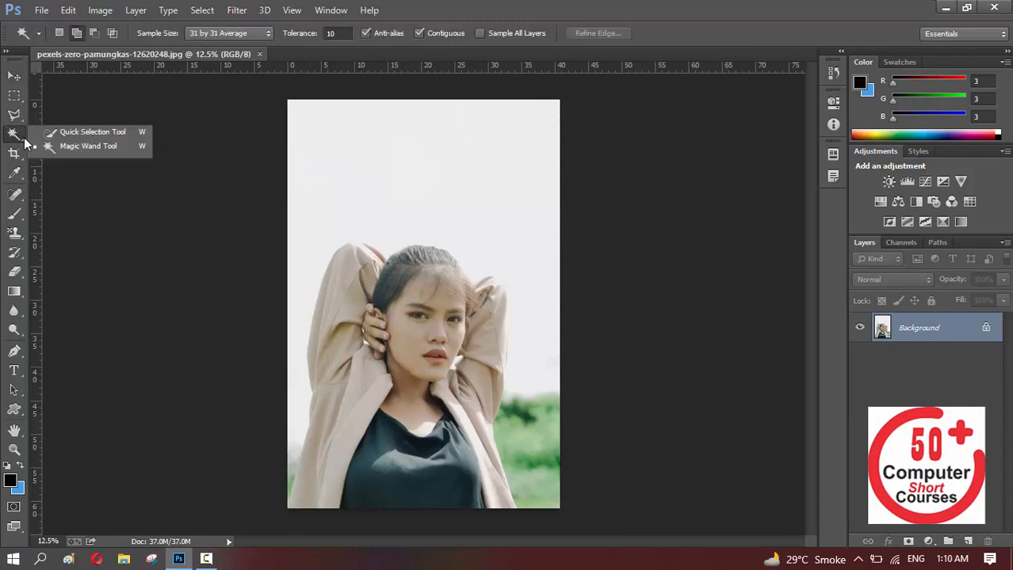
click(105, 132)
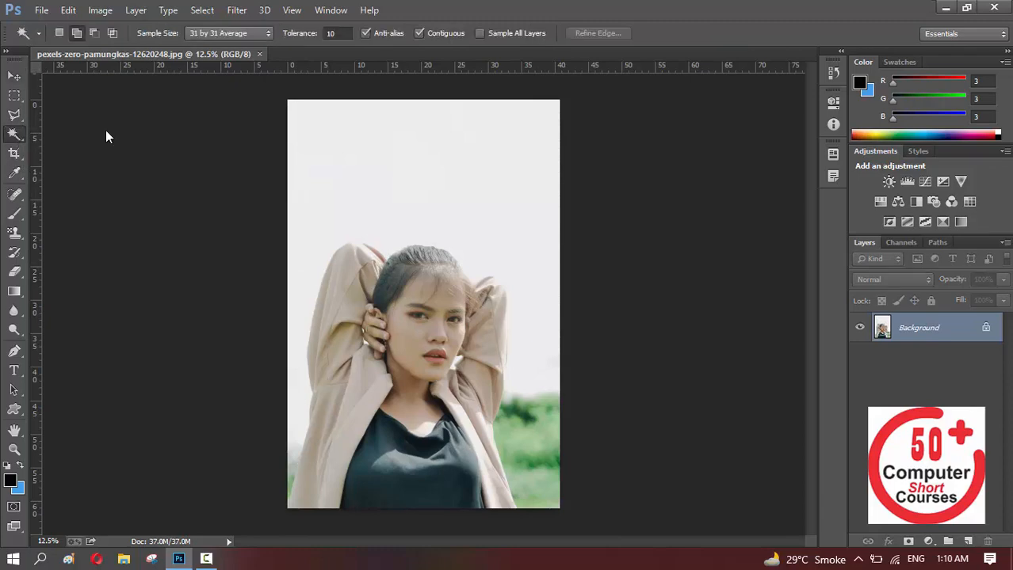
click(395, 120)
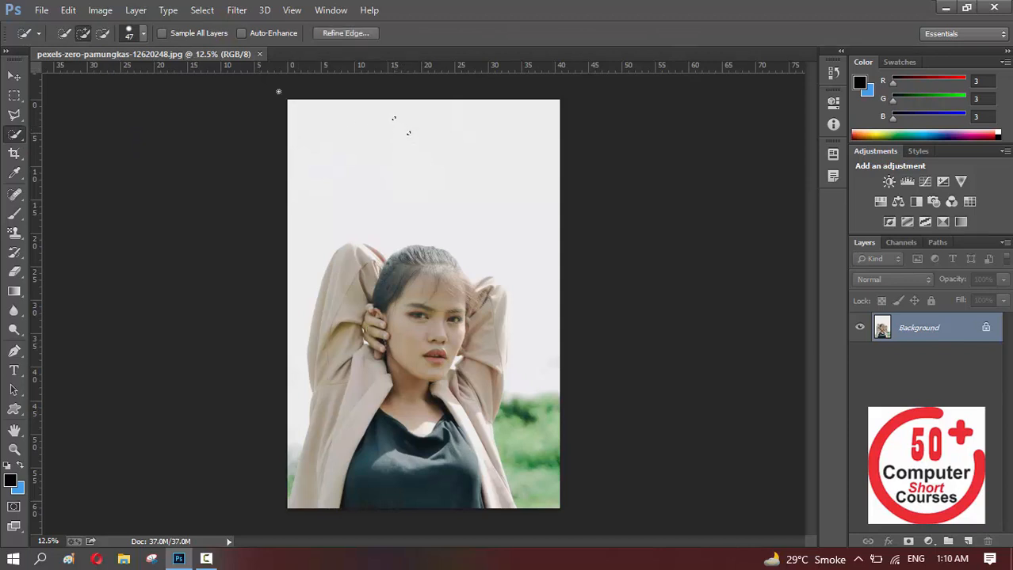
Set the Quick Selection brush size to 109 px and brush over the pale and green background on both sides of the woman
click(144, 33)
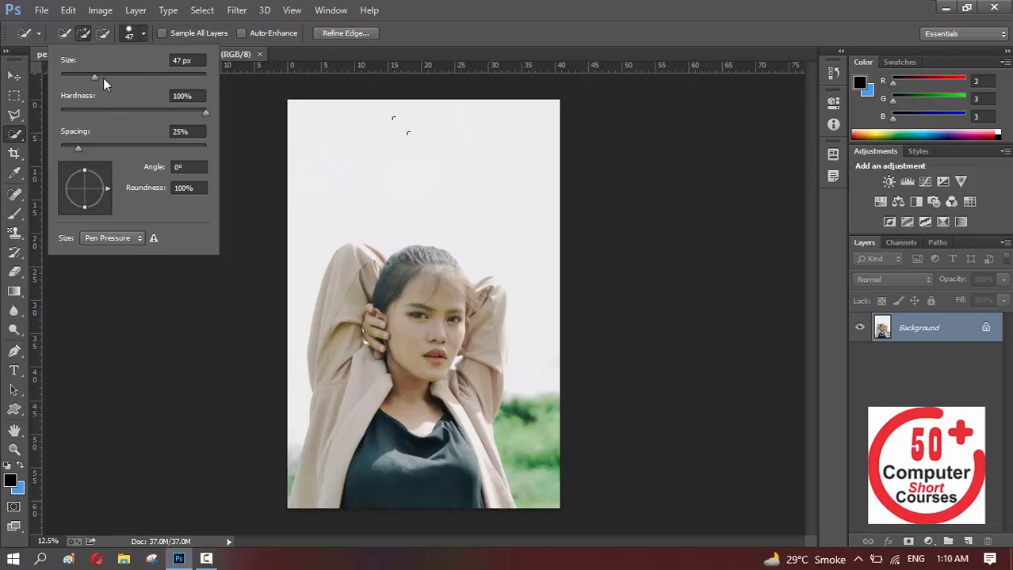
drag(94, 77, 136, 76)
click(368, 137)
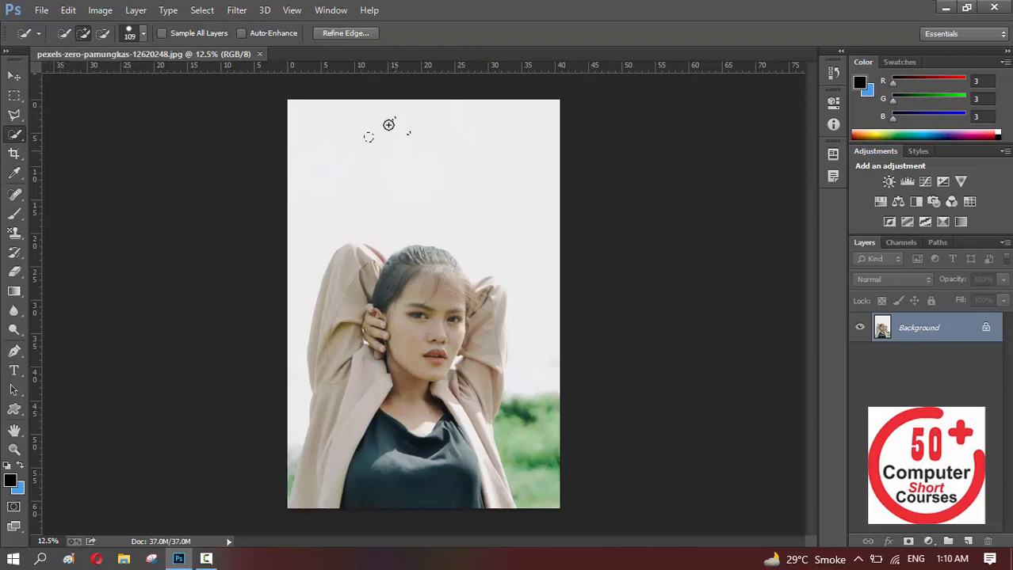
mouse_move(380, 146)
mouse_down()
mouse_move(429, 172)
mouse_move(395, 139)
mouse_move(489, 189)
mouse_move(505, 164)
mouse_move(537, 294)
mouse_move(517, 389)
mouse_up()
mouse_move(315, 335)
mouse_down()
mouse_move(295, 392)
mouse_move(299, 382)
mouse_move(304, 417)
mouse_move(290, 494)
mouse_up()
mouse_move(507, 411)
mouse_down()
mouse_move(524, 408)
mouse_move(536, 448)
mouse_up()
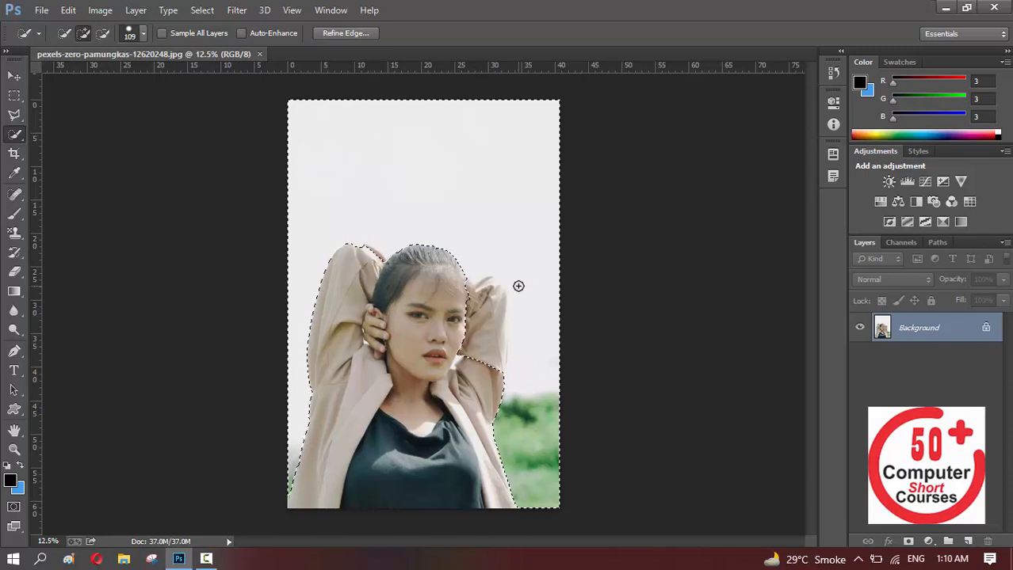
Subtract the image's right-hand sleeve and the adjoining hair from the selection using Quick Selection in subtract mode with a 51 px brush
key(ctrl+plus)
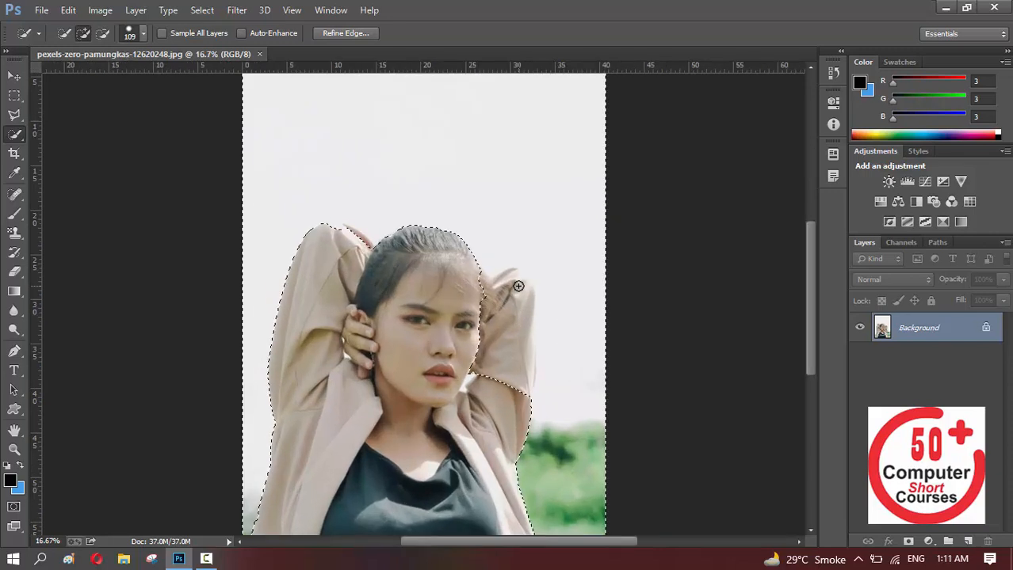
click(103, 34)
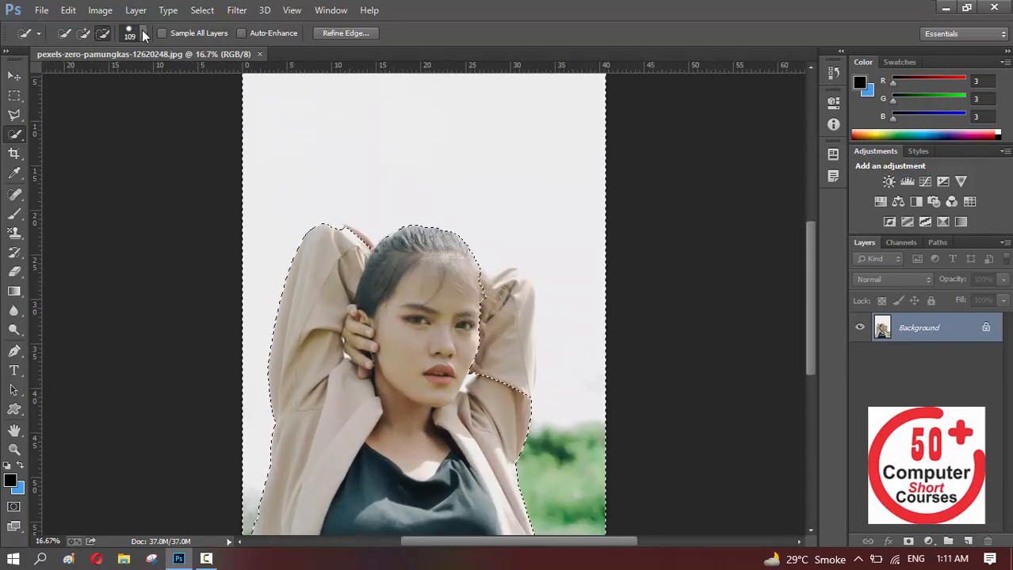
click(131, 34)
click(98, 74)
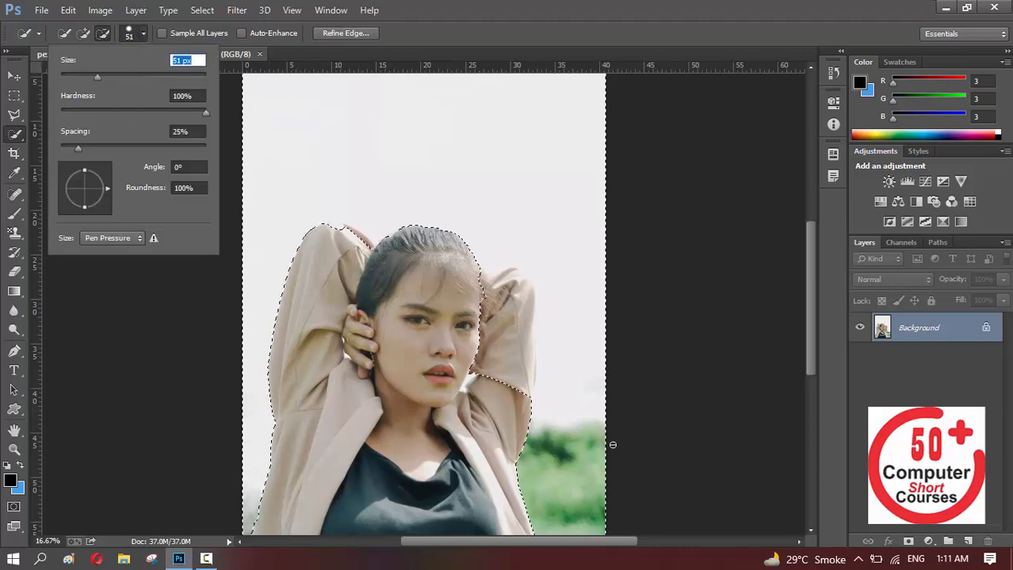
click(490, 388)
click(493, 350)
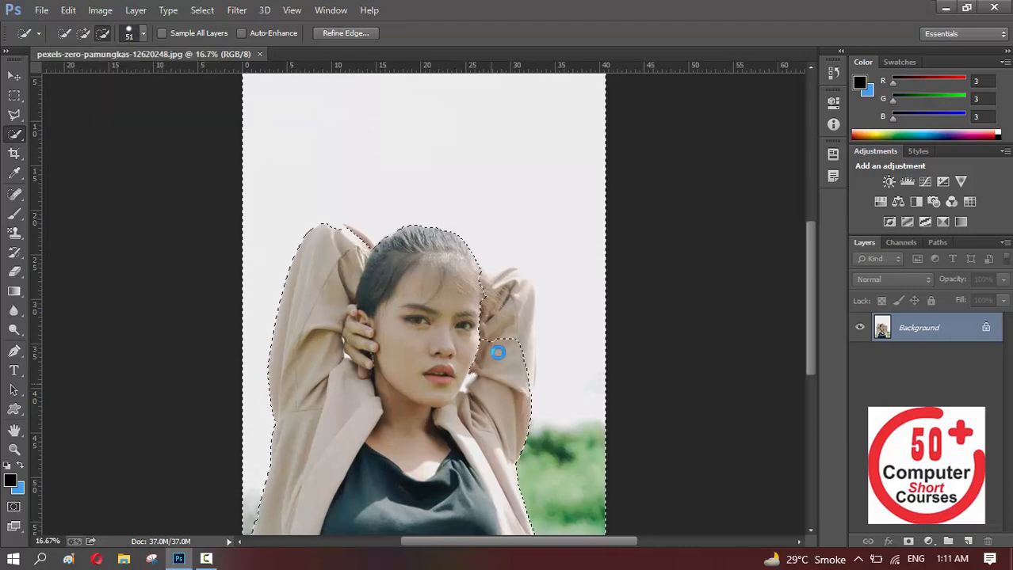
click(513, 316)
click(502, 293)
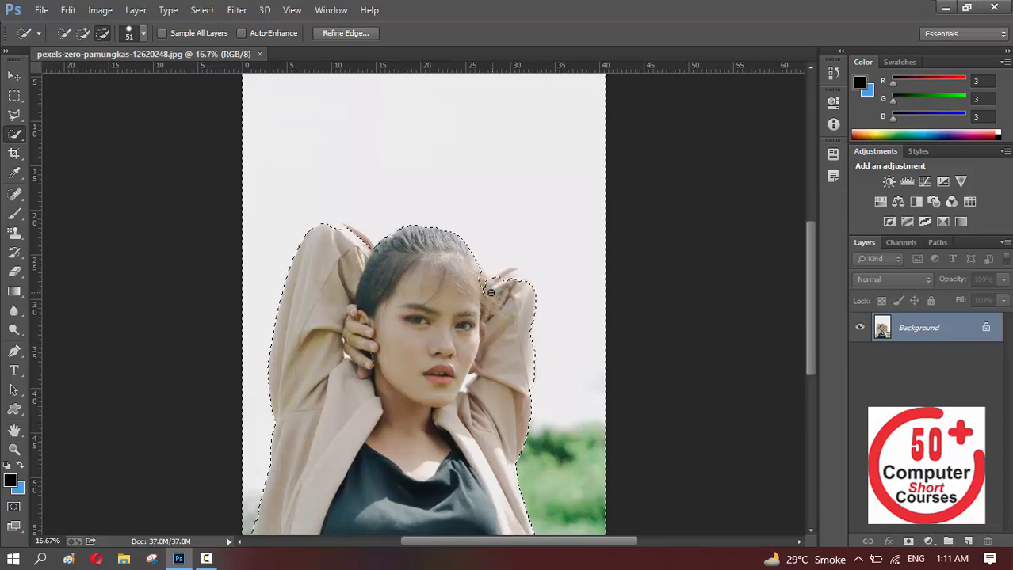
click(484, 290)
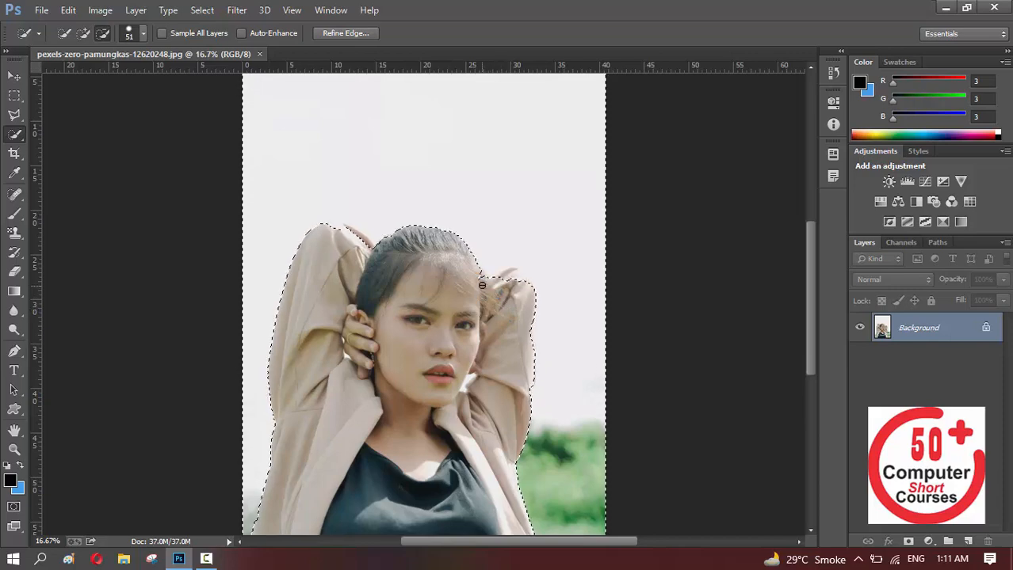
click(520, 276)
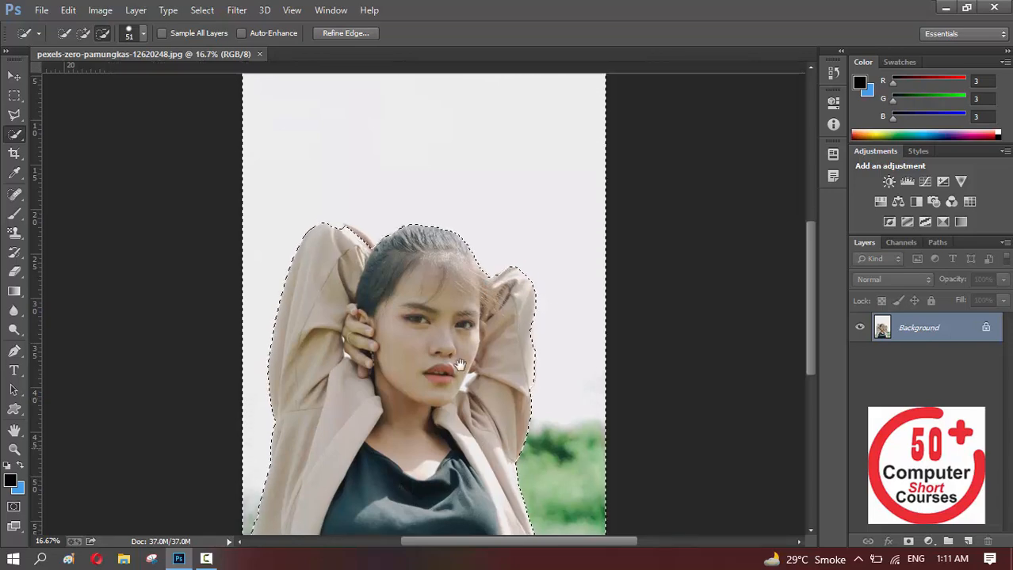
Fill the selected background with Content-Aware contents in Normal mode at 100% opacity
drag(479, 445, 422, 263)
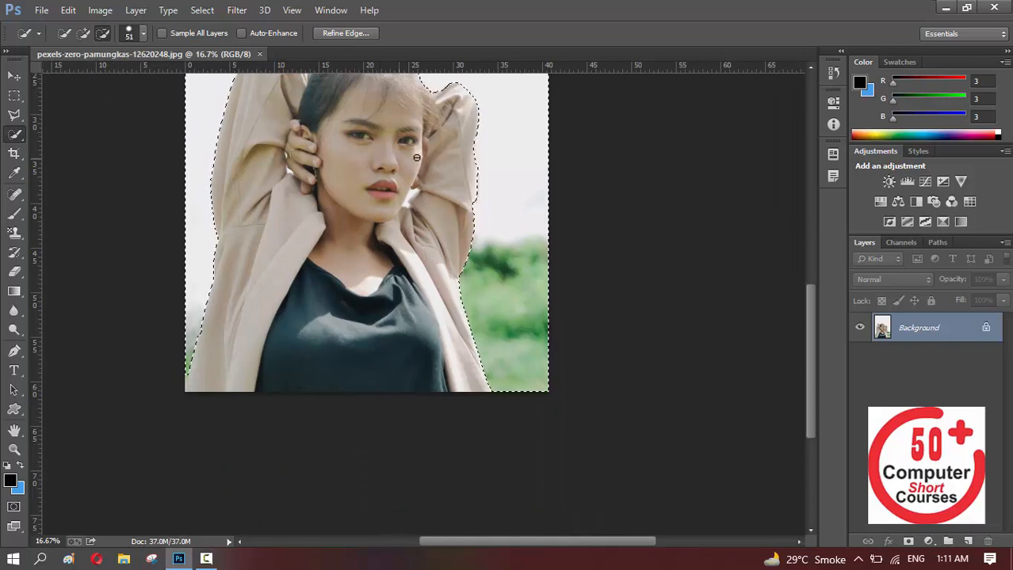
drag(534, 252, 533, 335)
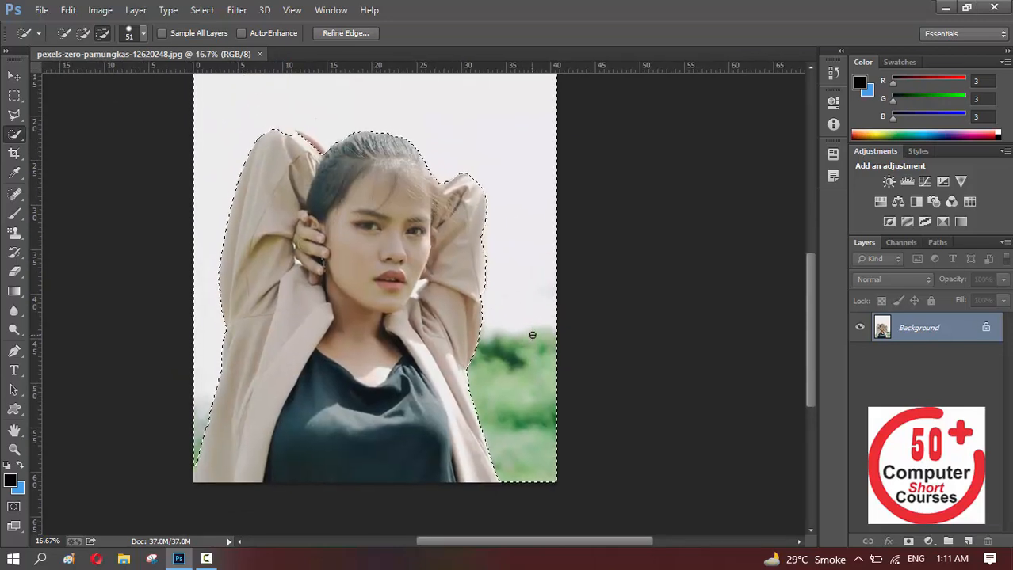
key(shift+F5)
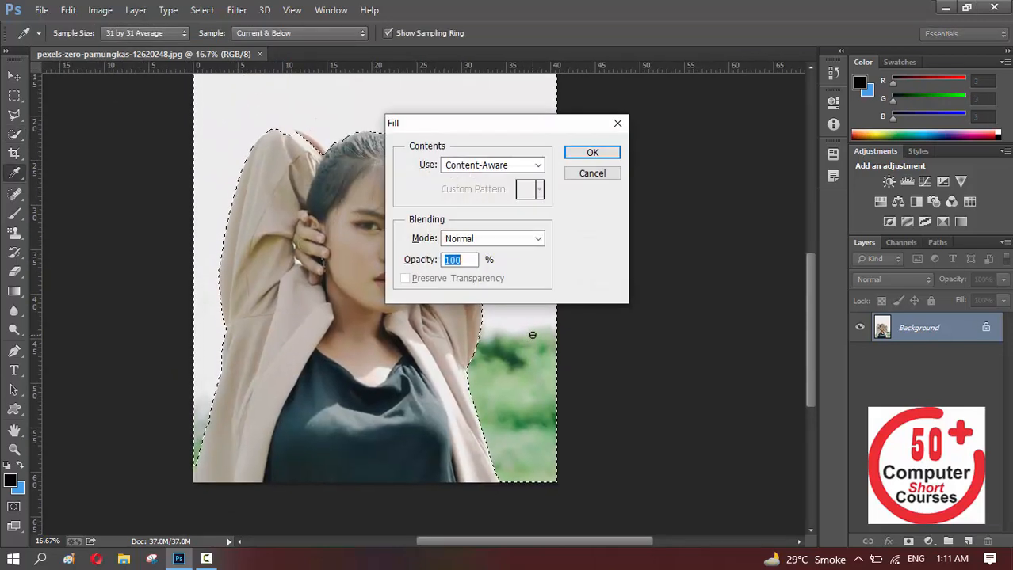
click(592, 155)
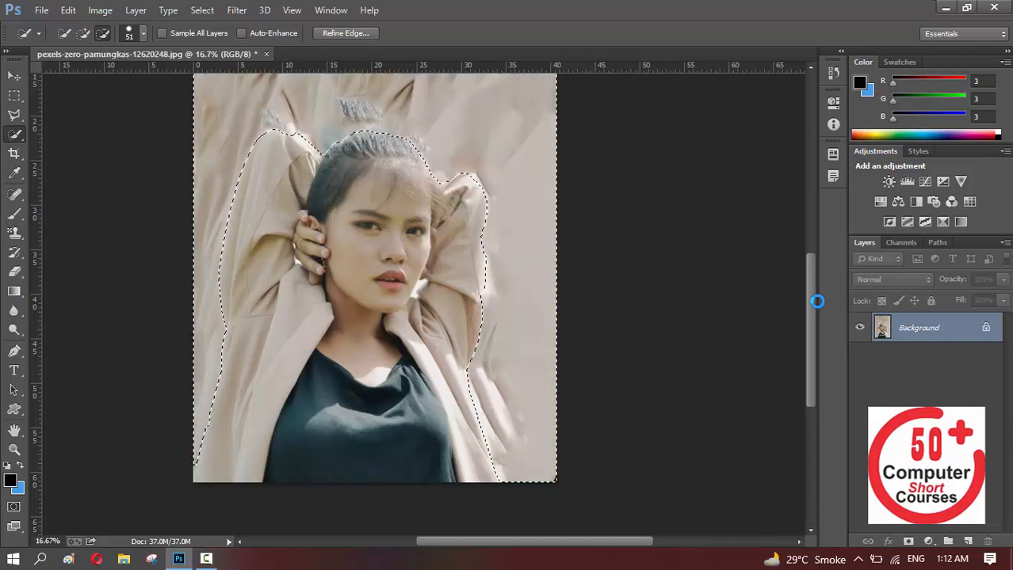
scroll(491, 241, up, 3)
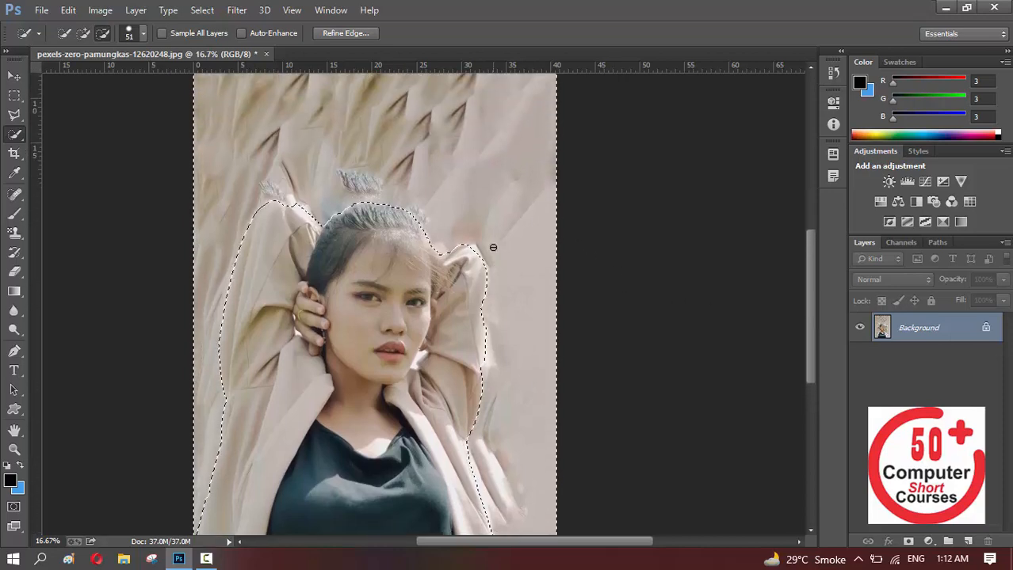
scroll(493, 247, up, 4)
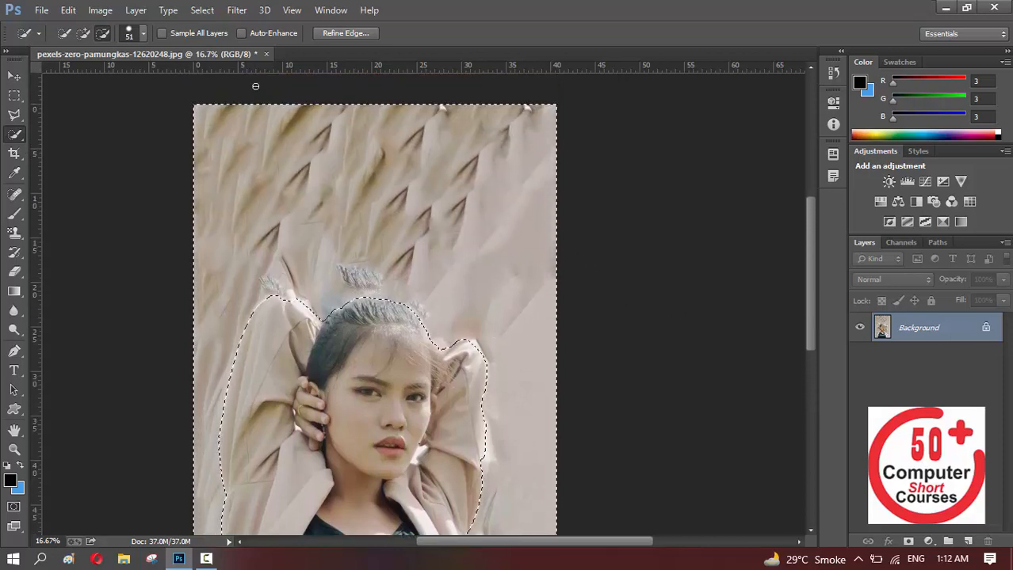
Convert the locked Background into the regular layer Layer 0, then delete the selected background and deselect
double_click(960, 337)
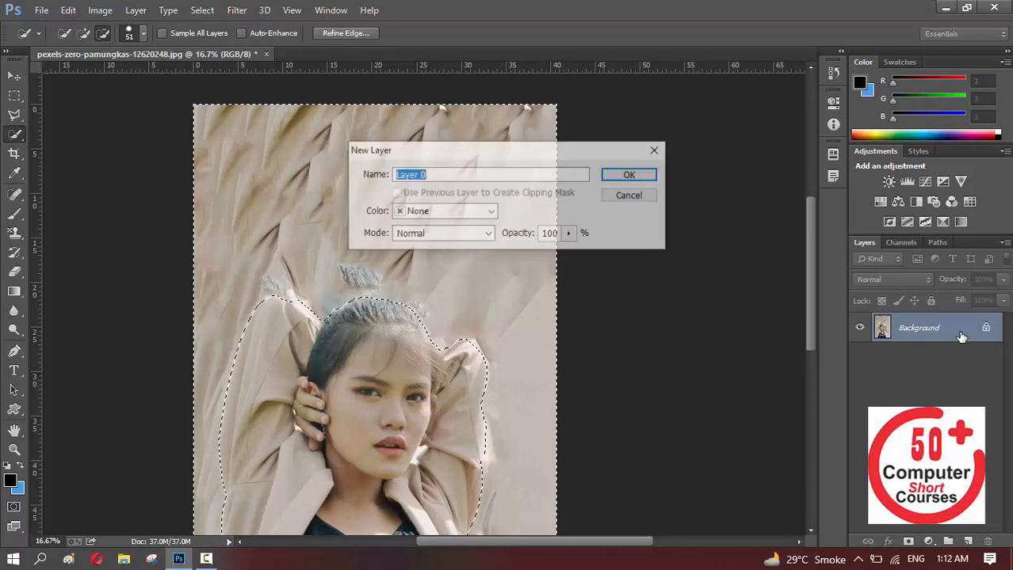
click(640, 177)
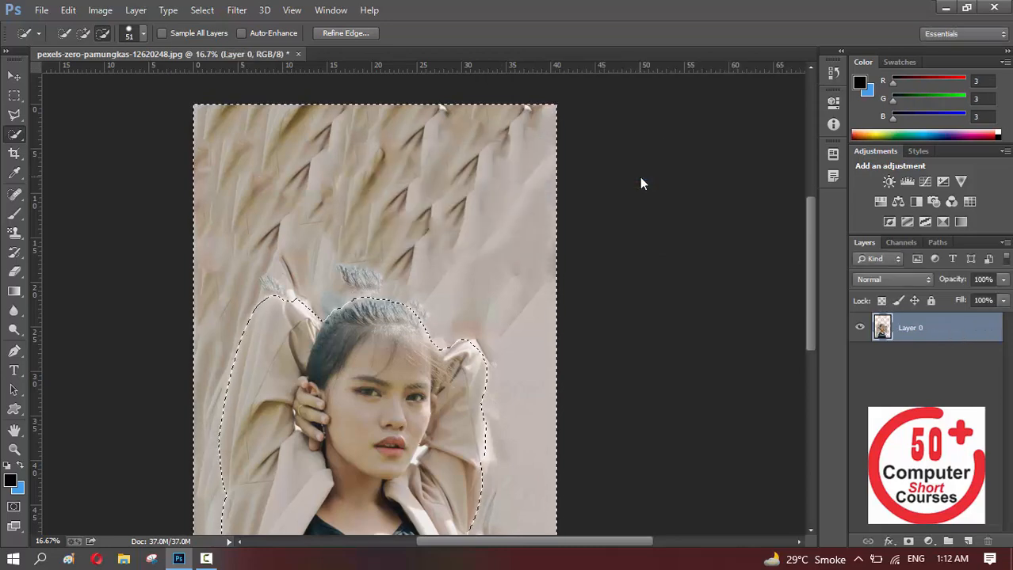
key(Delete)
key(ctrl+d)
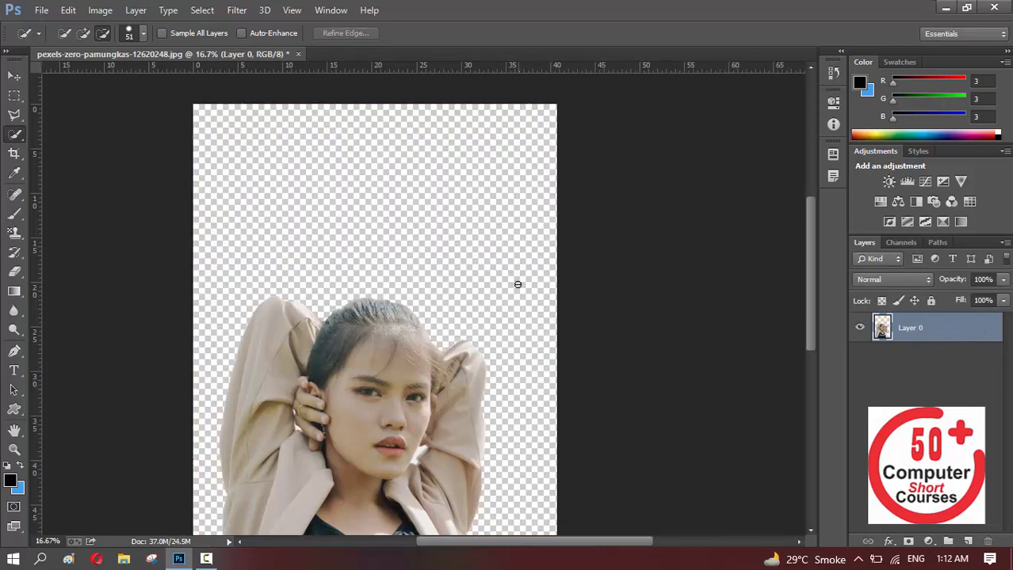
mouse_move(476, 355)
mouse_down()
mouse_move(491, 165)
mouse_move(494, 218)
mouse_up()
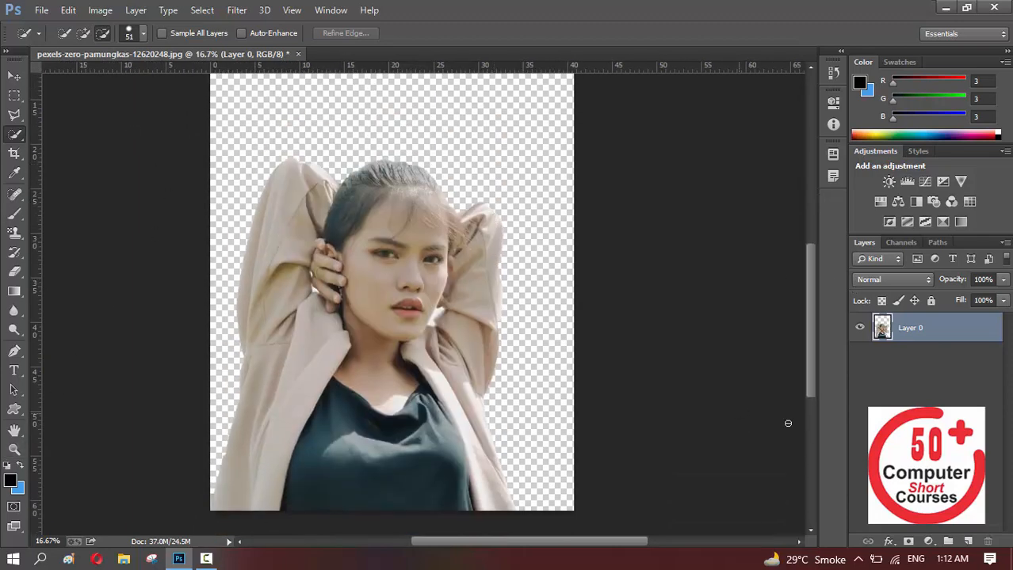
Create a new layer filled with blue (RGB 65, 155, 231) using the Paint Bucket and place it beneath the cut-out woman's layer
click(969, 543)
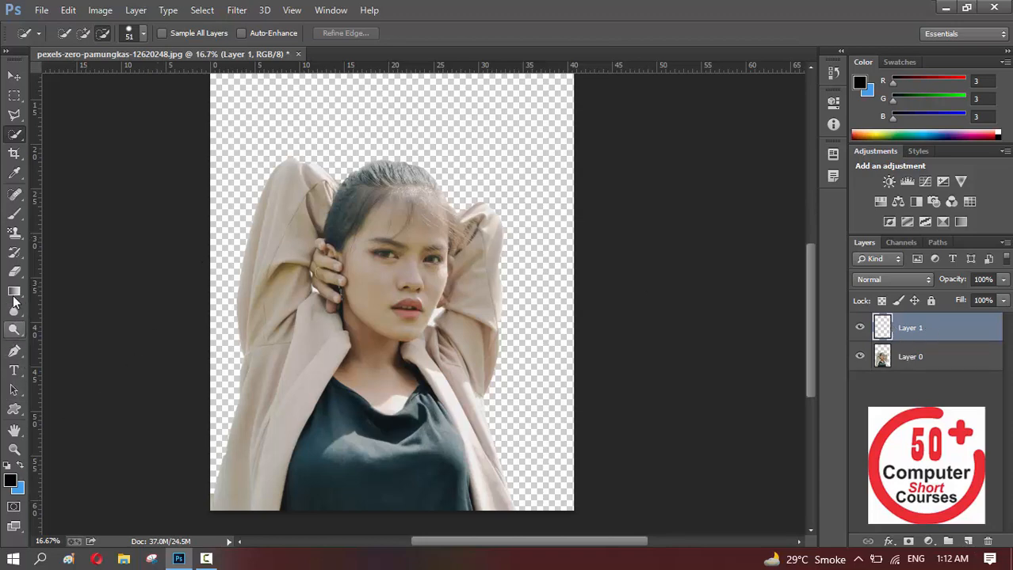
click(15, 292)
drag(14, 292, 79, 302)
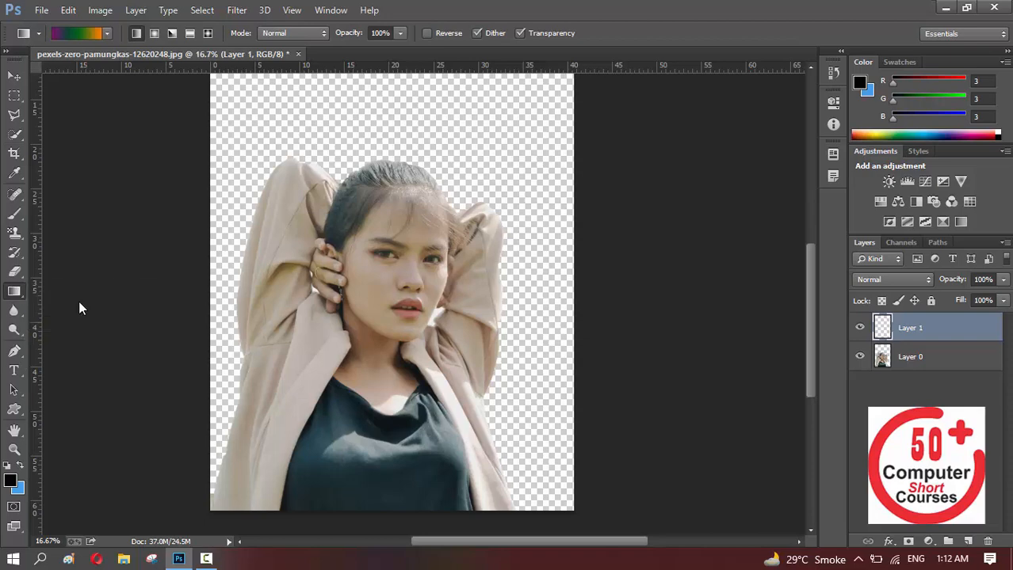
click(336, 114)
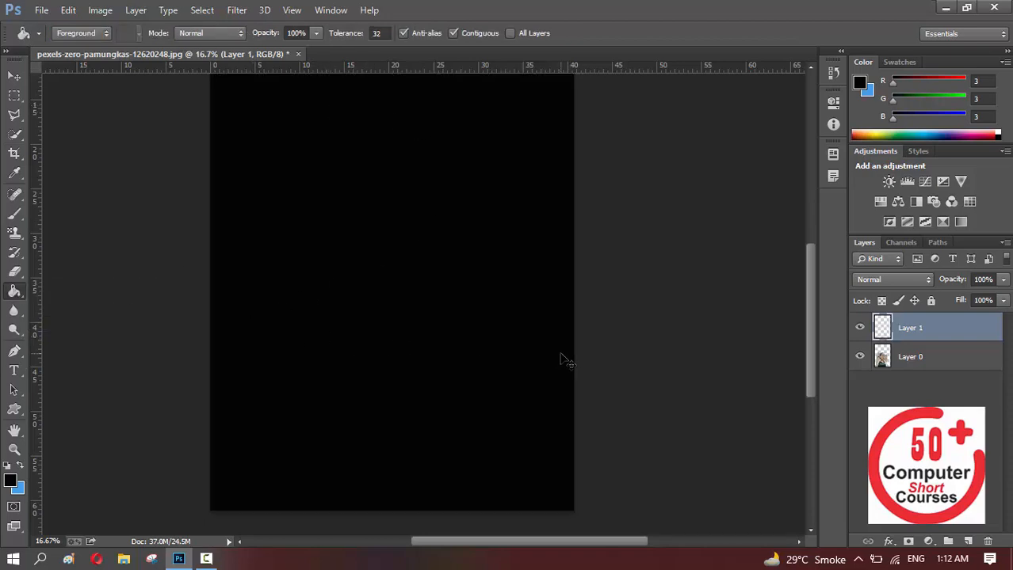
key(ctrl+z)
click(23, 473)
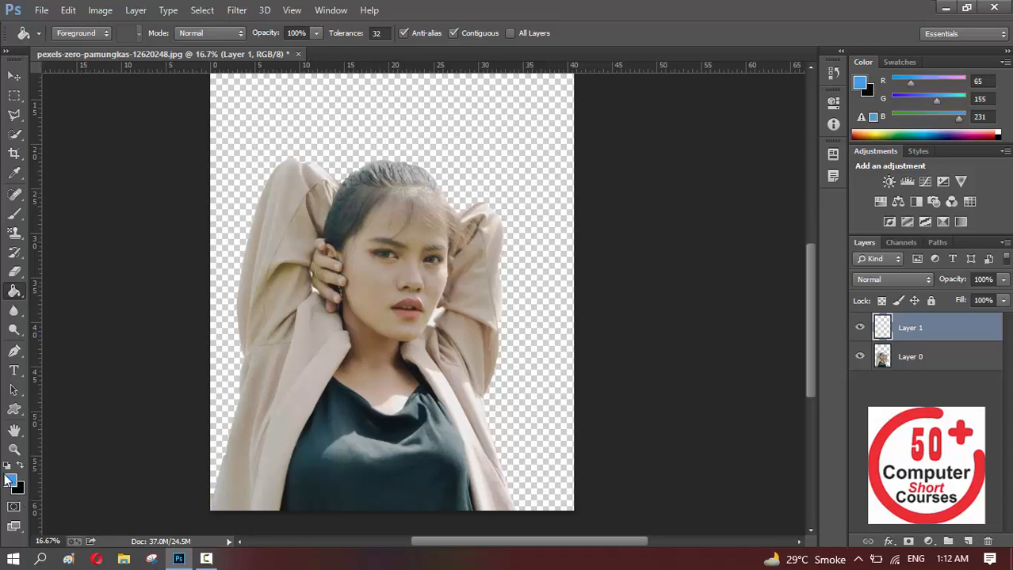
click(341, 101)
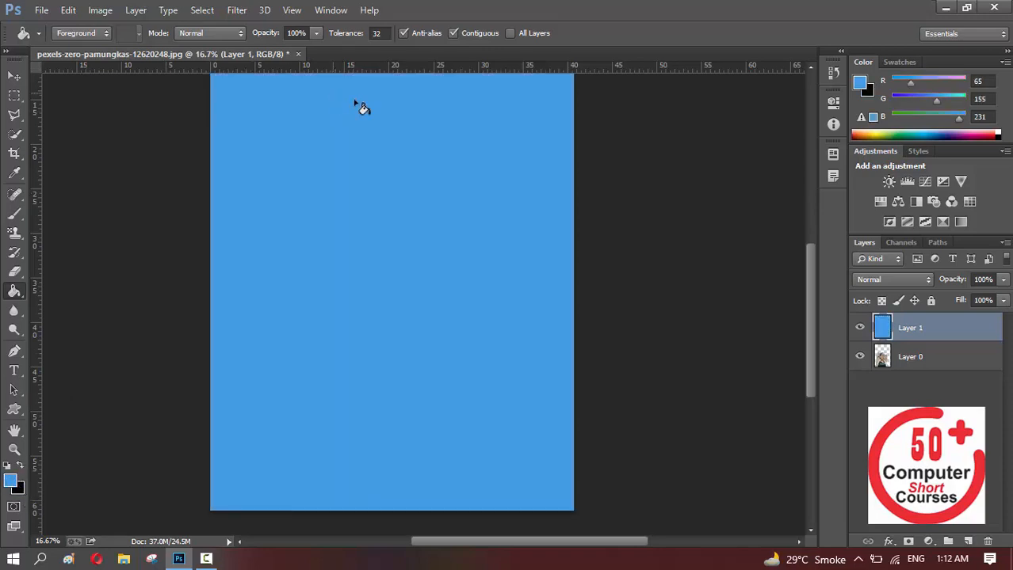
drag(930, 345, 933, 380)
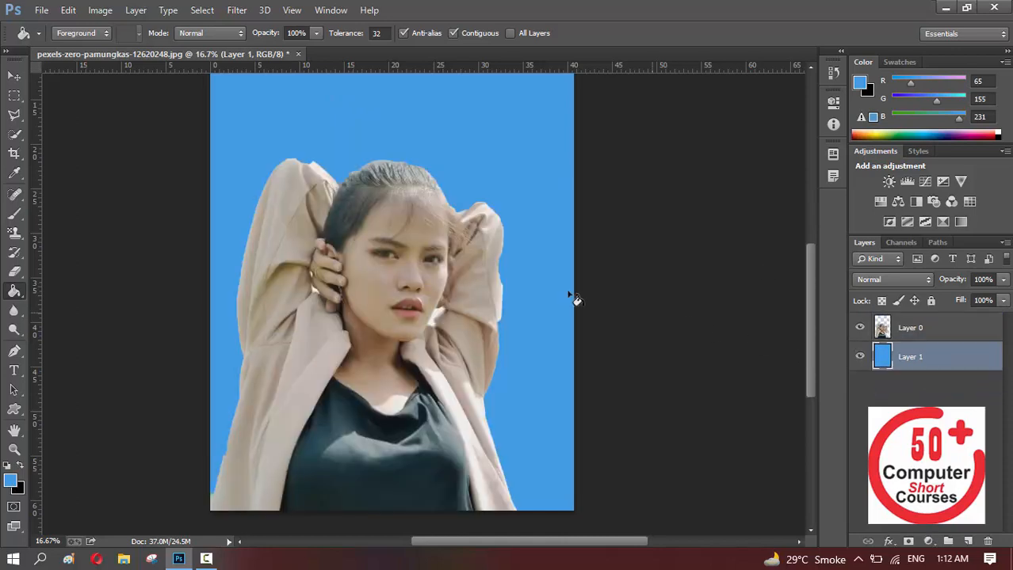
Outline the leftover fringe along the outer edge of the image's right-hand sleeve with the Polygonal Lasso, delete it from Layer 0, and deselect
click(12, 74)
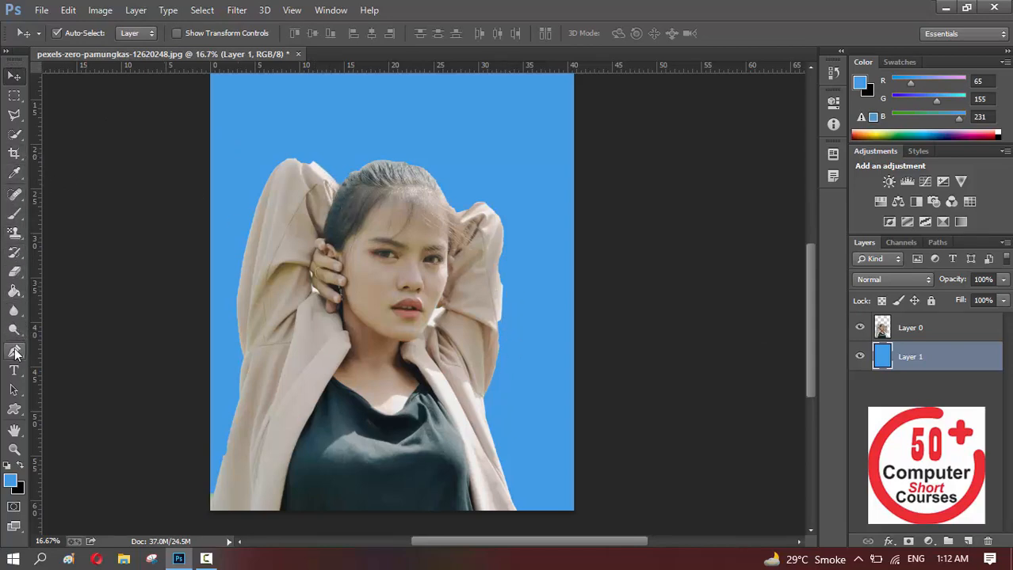
click(13, 115)
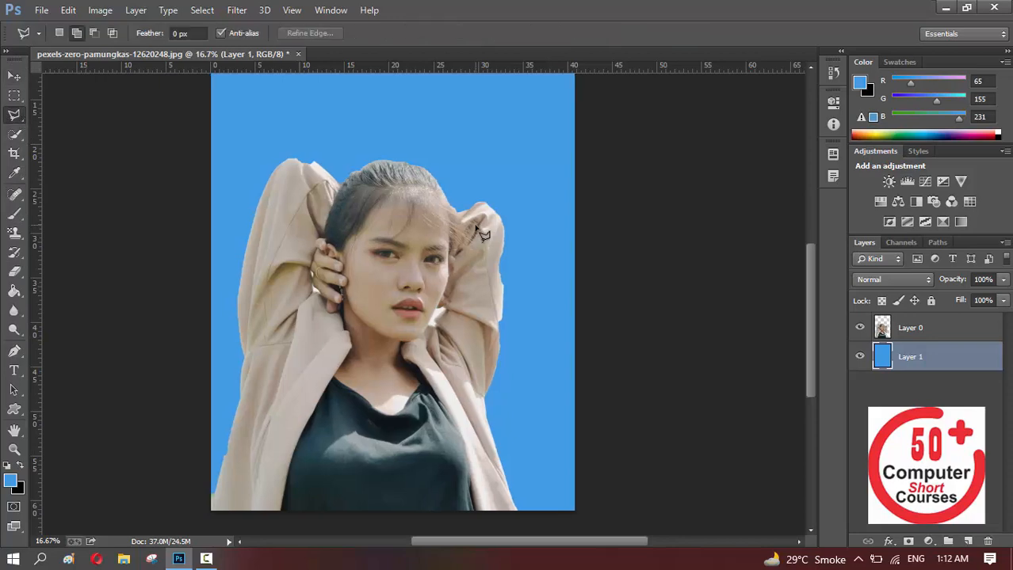
key(ctrl+plus)
key(ctrl+plus)
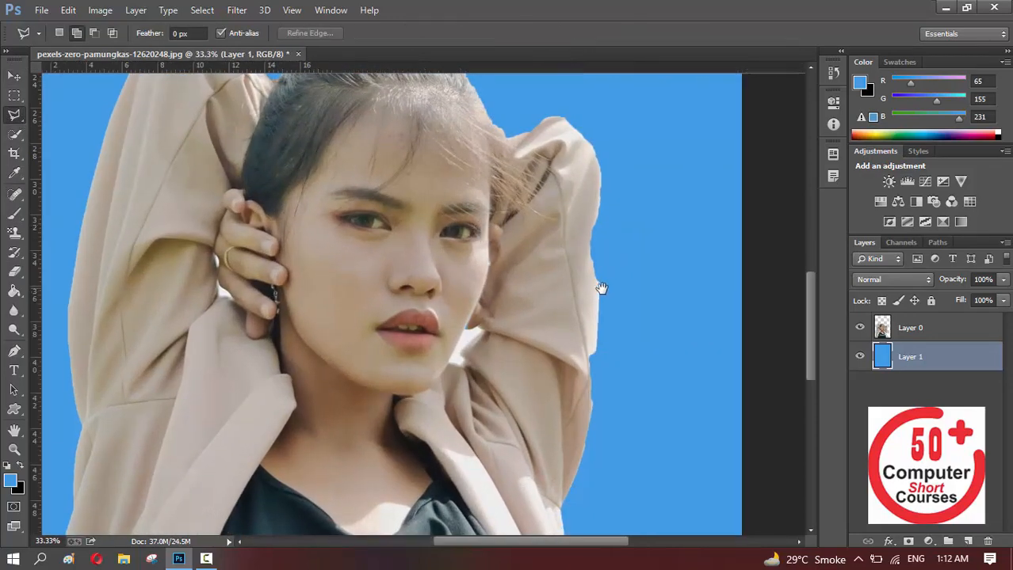
drag(598, 286, 581, 285)
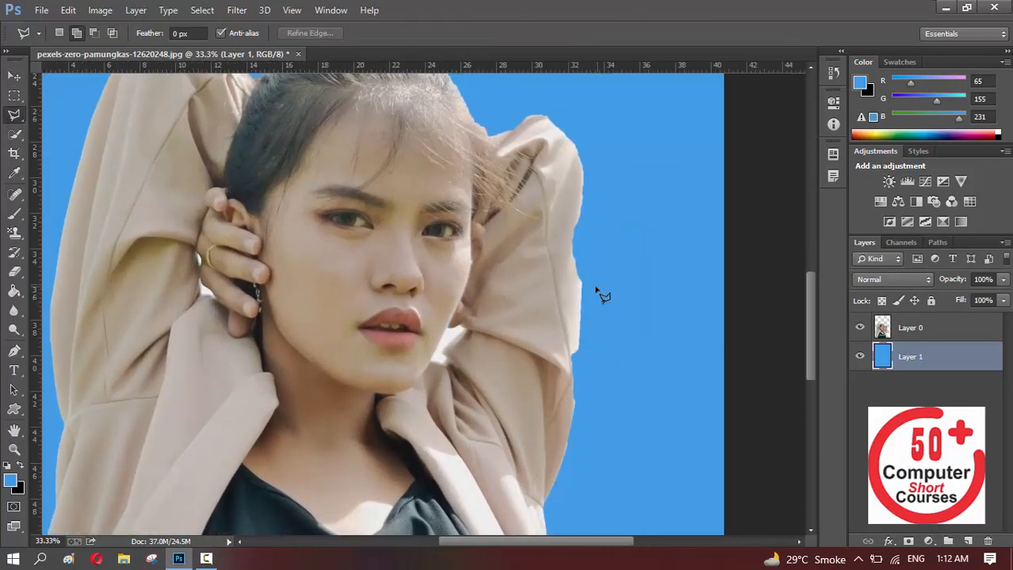
click(574, 240)
click(571, 358)
click(608, 348)
click(610, 299)
click(577, 244)
click(935, 338)
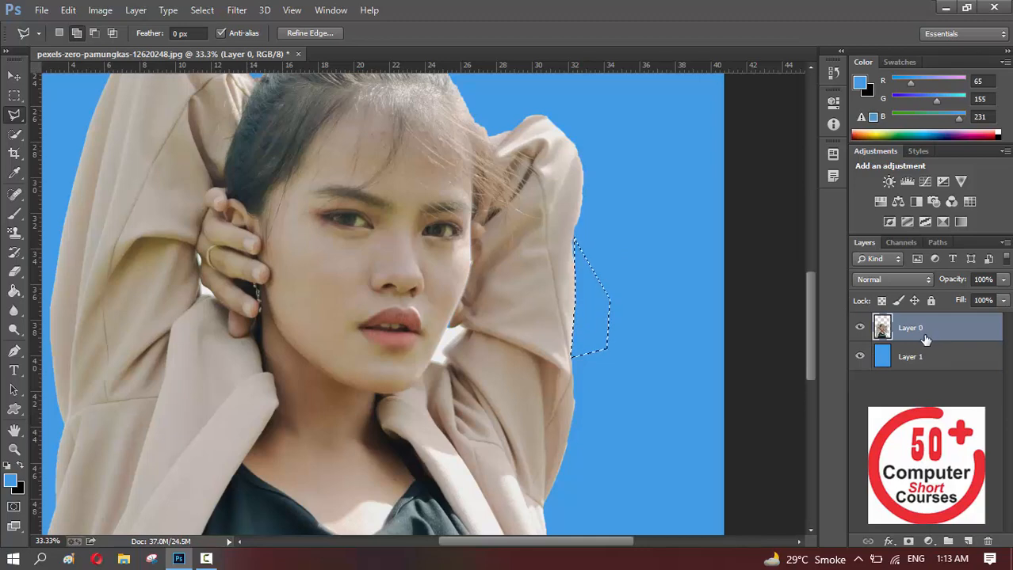
key(ctrl+d)
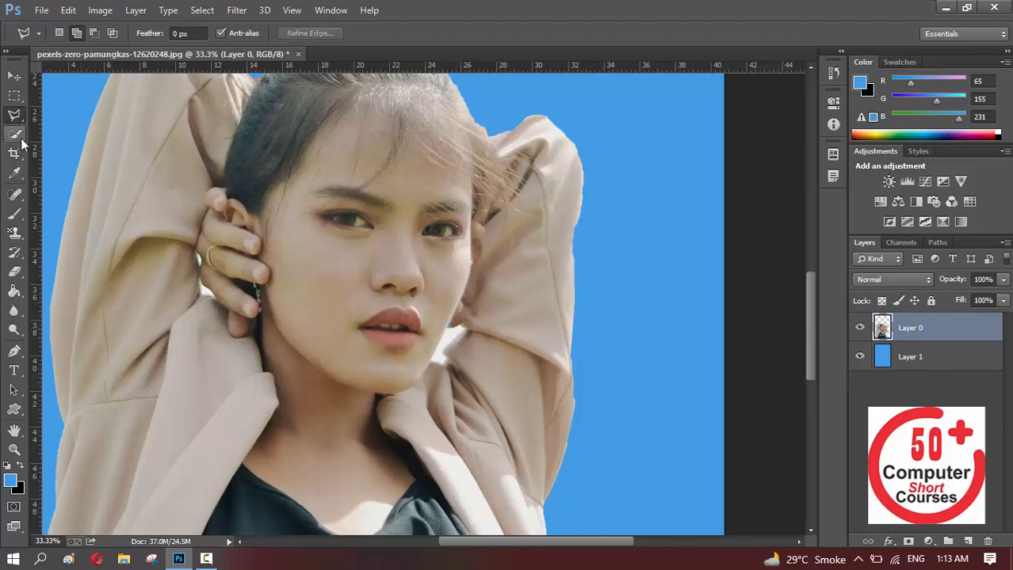
Outline the white fringe between the image's left-hand raised sleeve and the hair with the Polygonal Lasso, delete it, and deselect
mouse_move(210, 281)
mouse_down()
mouse_move(414, 335)
mouse_move(395, 438)
mouse_up()
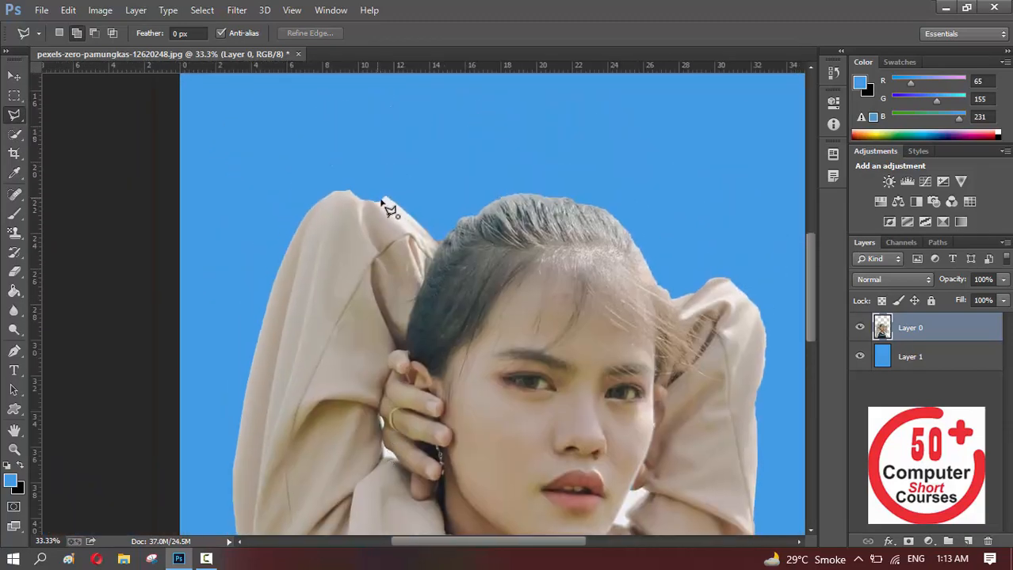
click(381, 199)
click(411, 226)
click(466, 213)
click(464, 182)
click(398, 167)
click(381, 199)
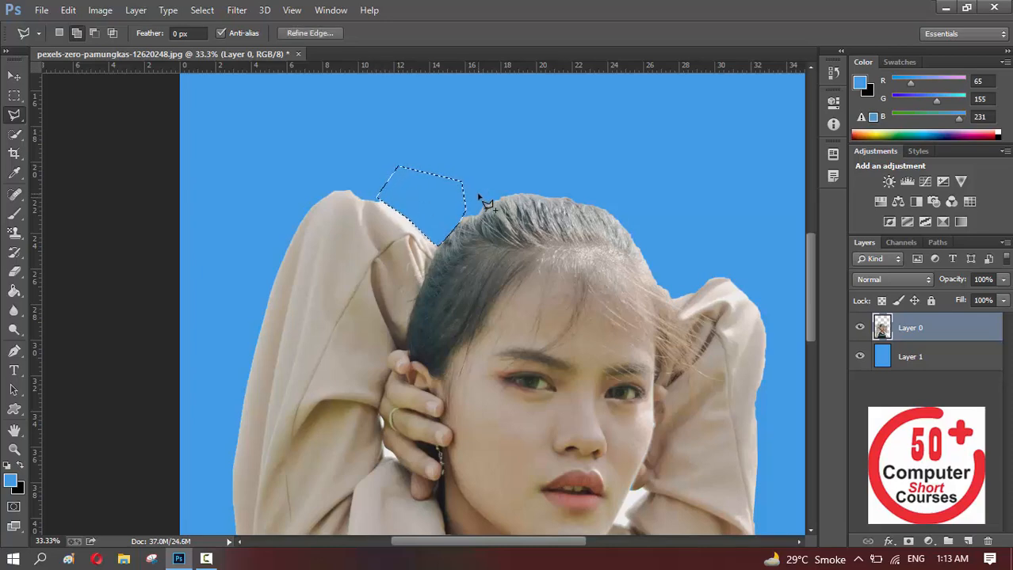
key(ctrl+d)
key(ctrl+minus)
key(ctrl+minus)
key(ctrl+minus)
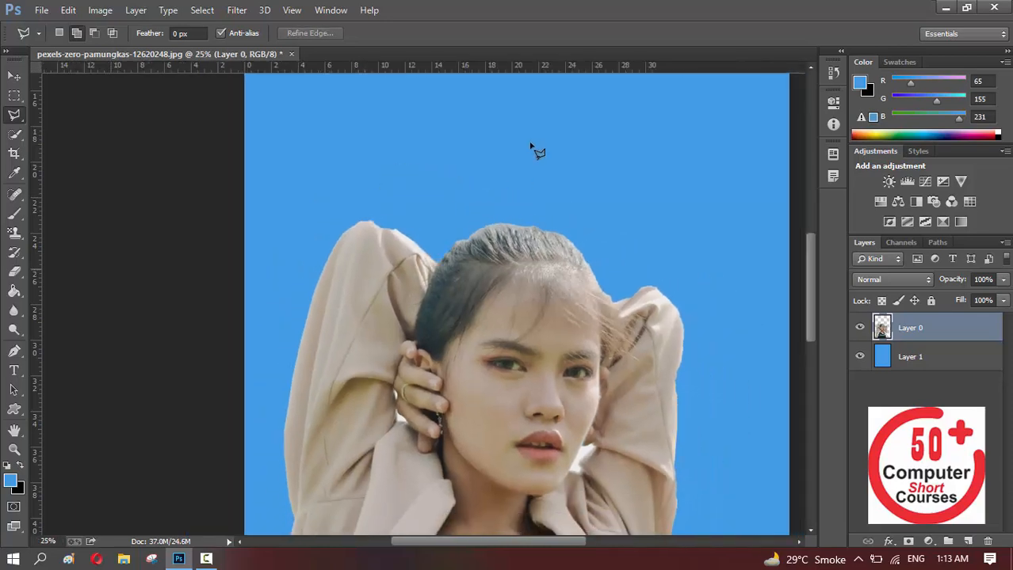